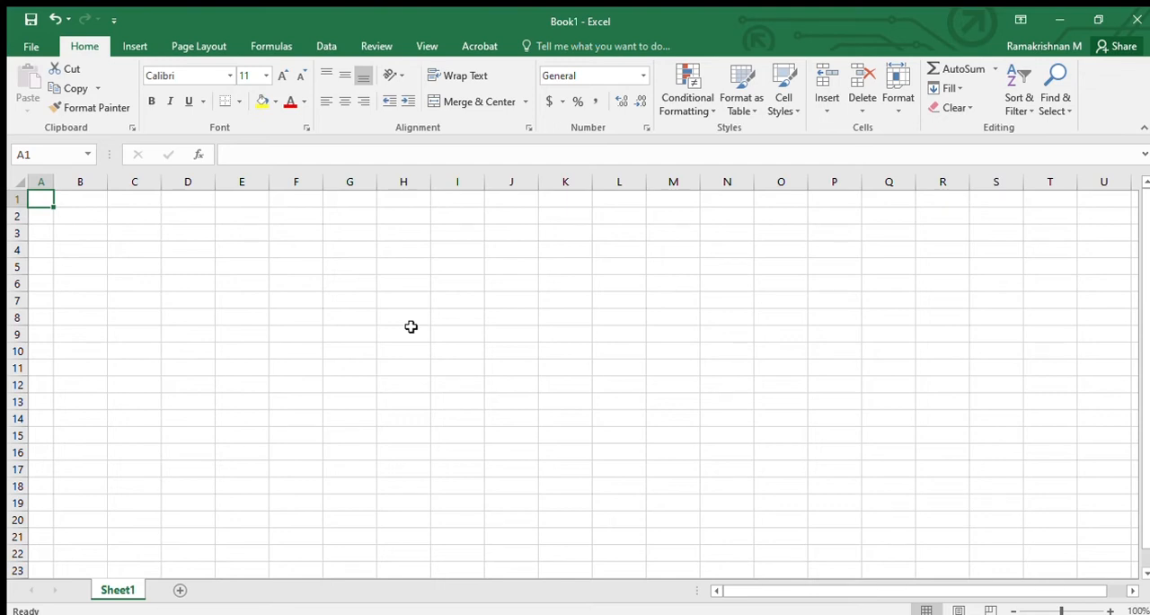
# - Enter the column headers S/N, Name, Date and Amount in cells A1 to D1
pyautogui.write('S/N')
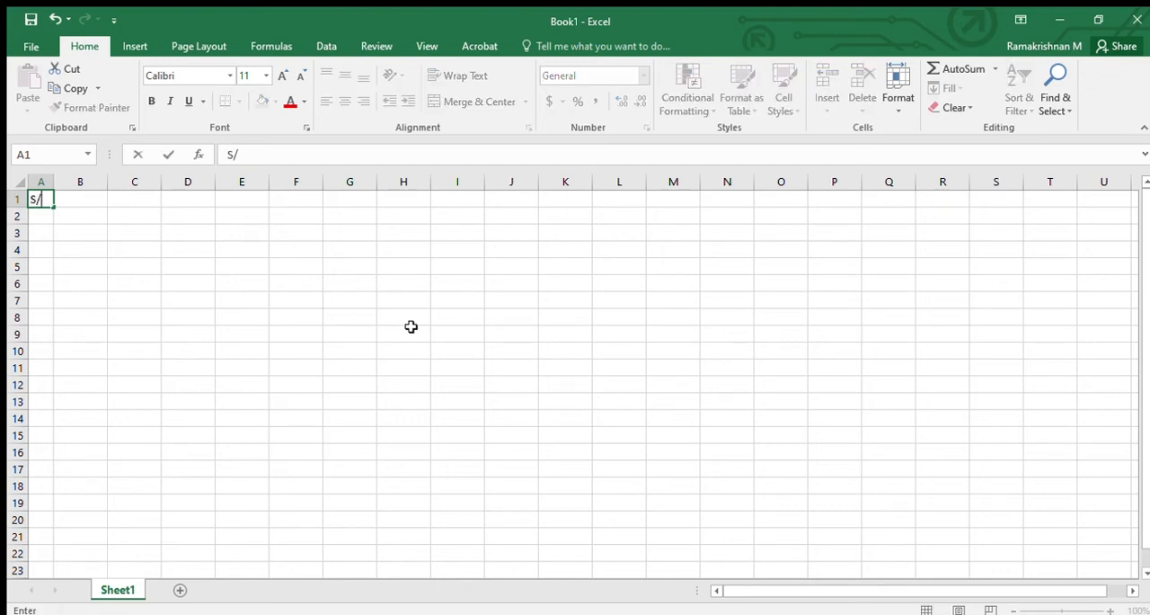
pyautogui.press('Tab')
pyautogui.write('Name')
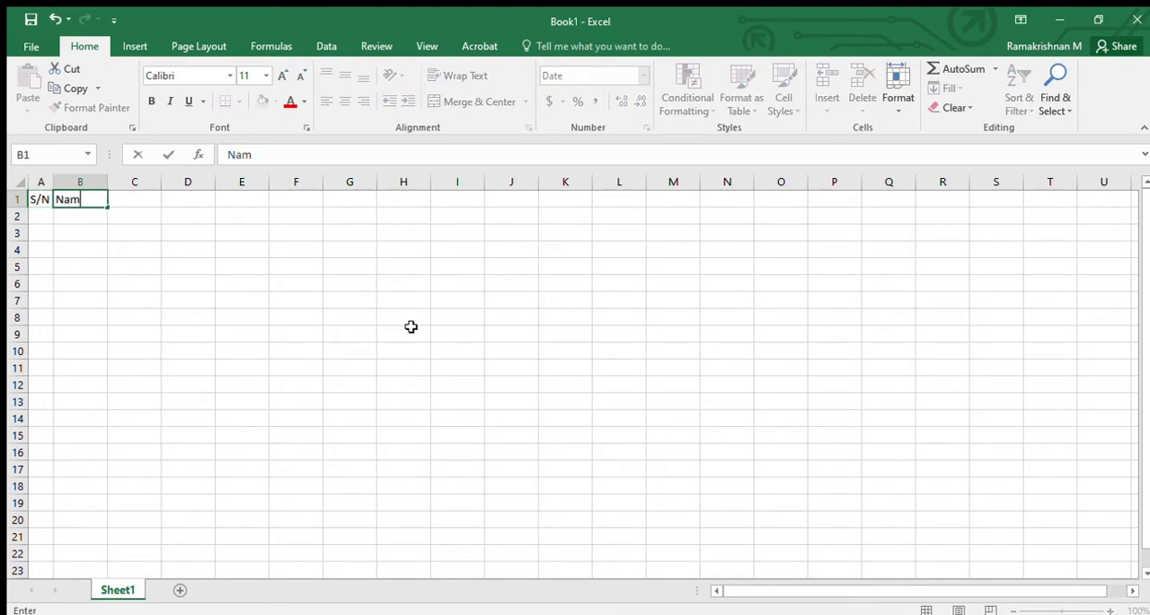
pyautogui.press('Tab')
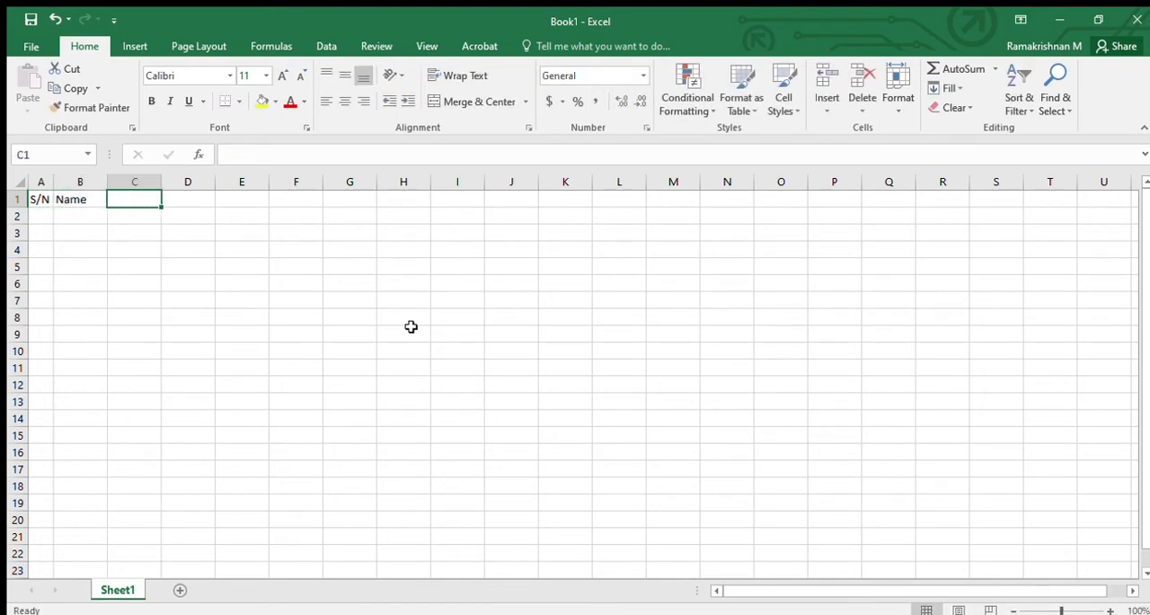
pyautogui.write('Date')
pyautogui.press('Tab')
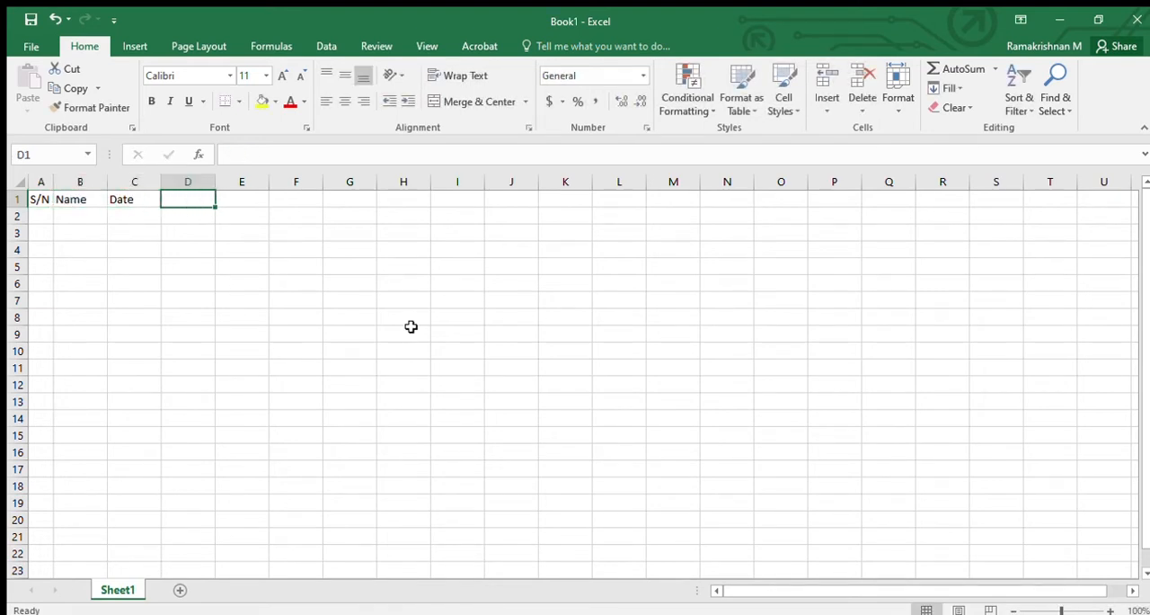
pyautogui.write('Amount')
pyautogui.press('Return')
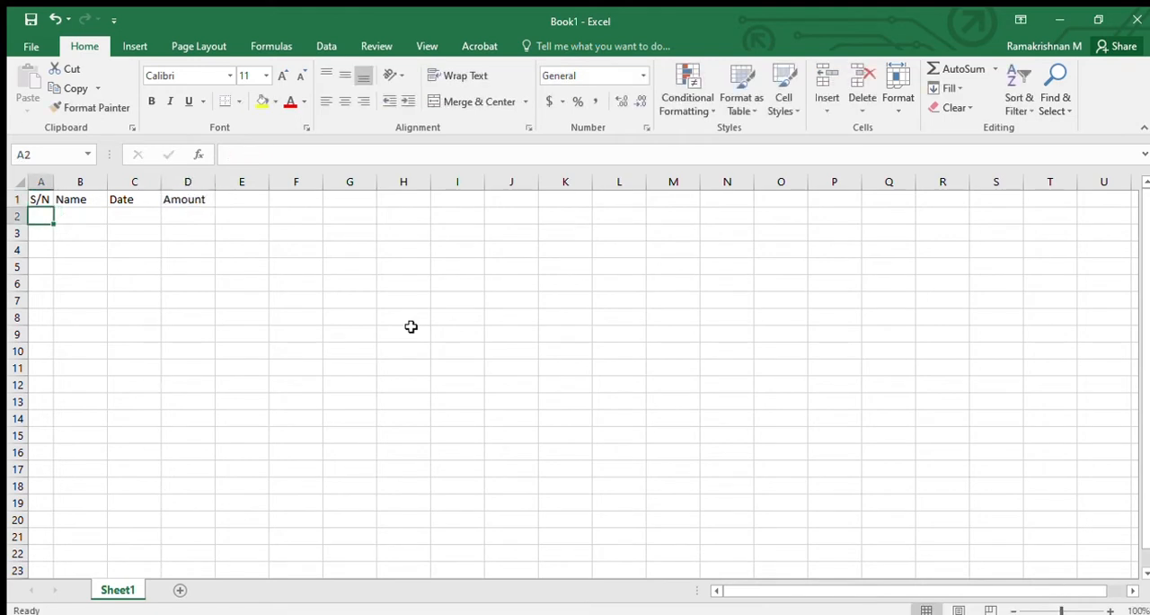
# - Number the five records under S/N by entering 1, 2, 3, 4 and 5 in cells A2 to A6
pyautogui.write('1')
pyautogui.press('Return')
pyautogui.write('2')
pyautogui.press('Return')
pyautogui.write('3')
pyautogui.press('Return')
pyautogui.write('4')
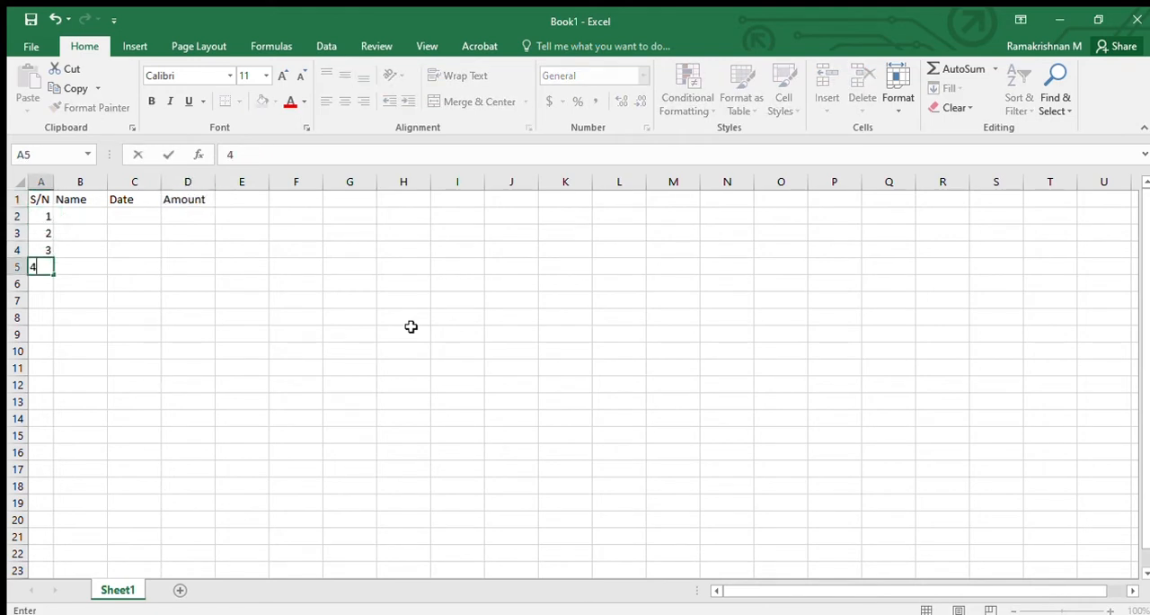
pyautogui.press('Return')
pyautogui.write('5')
pyautogui.press('Return')
# - Fill the Name column with five people's lowercase first names in cells B2 to B6
pyautogui.press('Up')
pyautogui.press('Up')
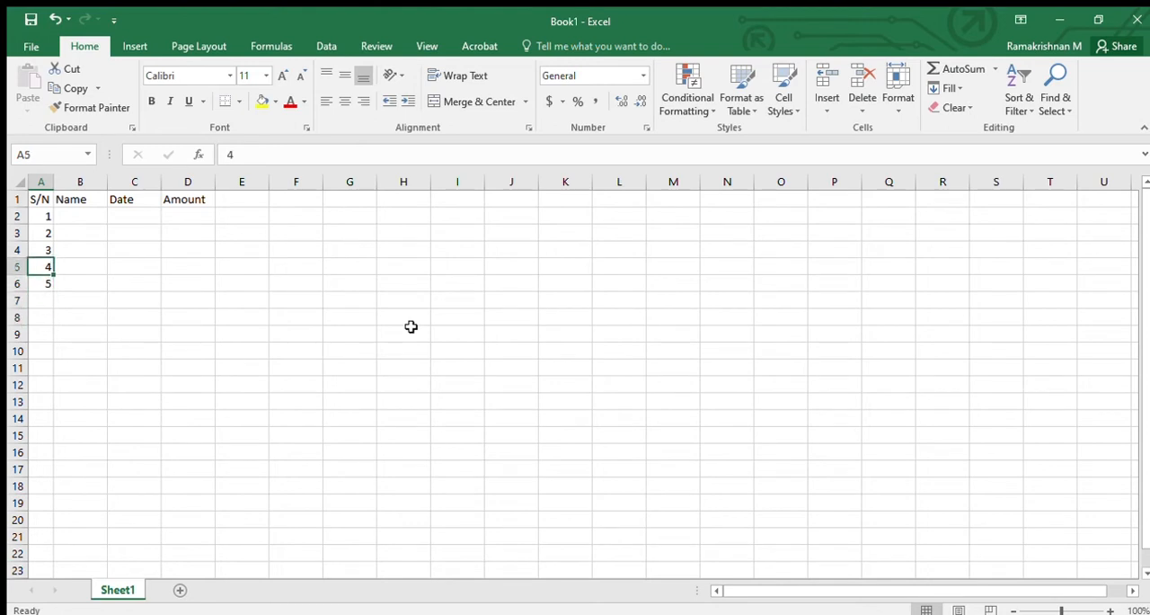
pyautogui.press('Up')
pyautogui.press('Up')
pyautogui.press('Up')
pyautogui.press('Right')
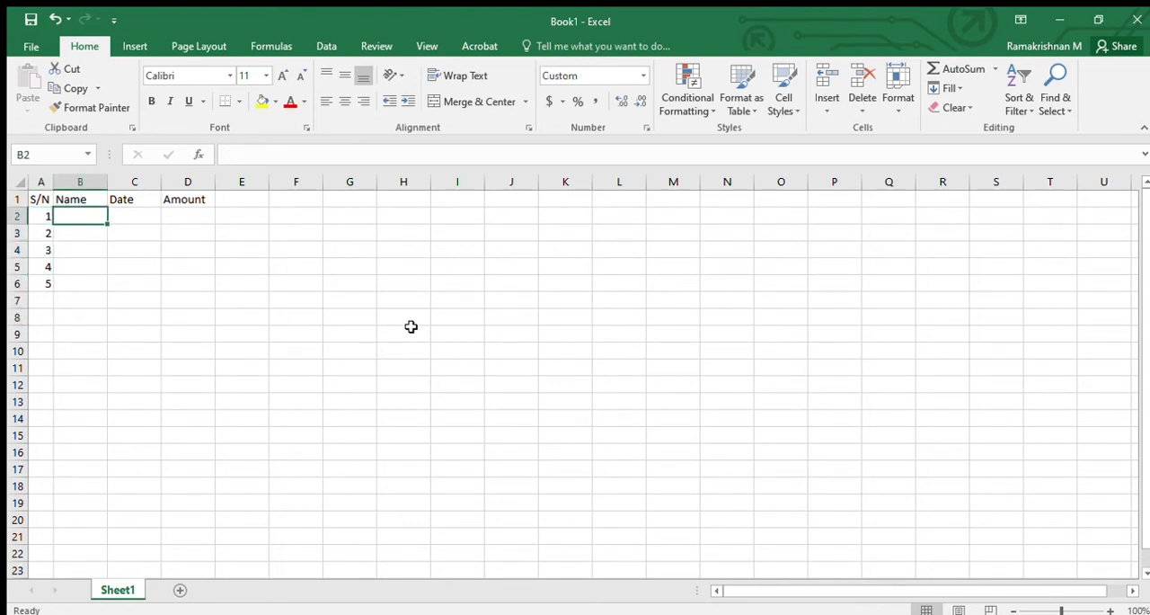
pyautogui.write('john')
pyautogui.press('Return')
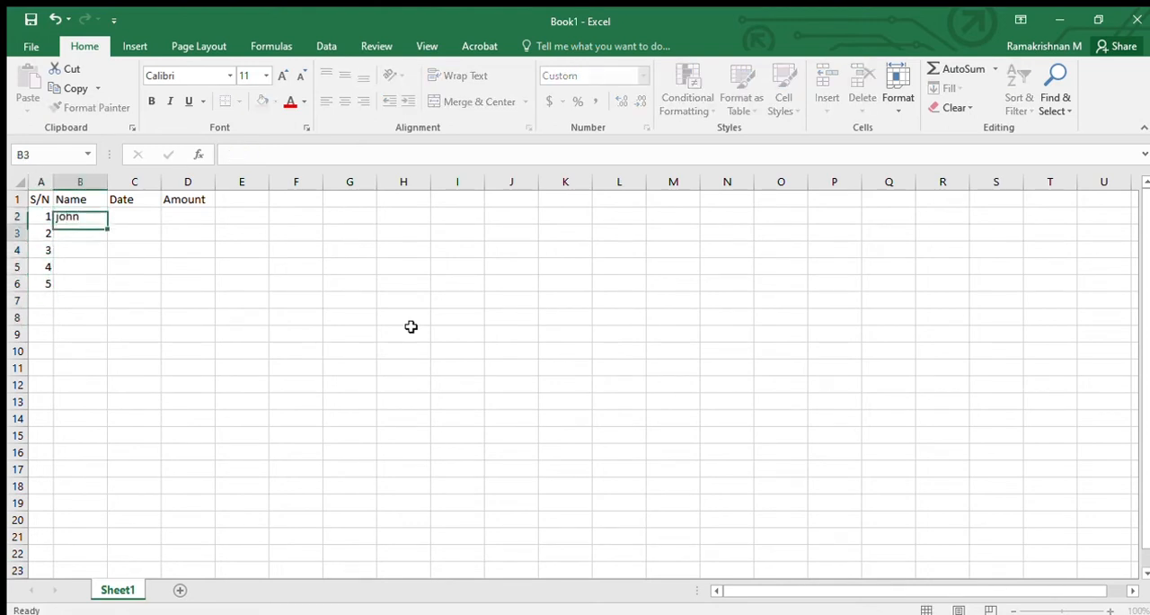
pyautogui.write('david')
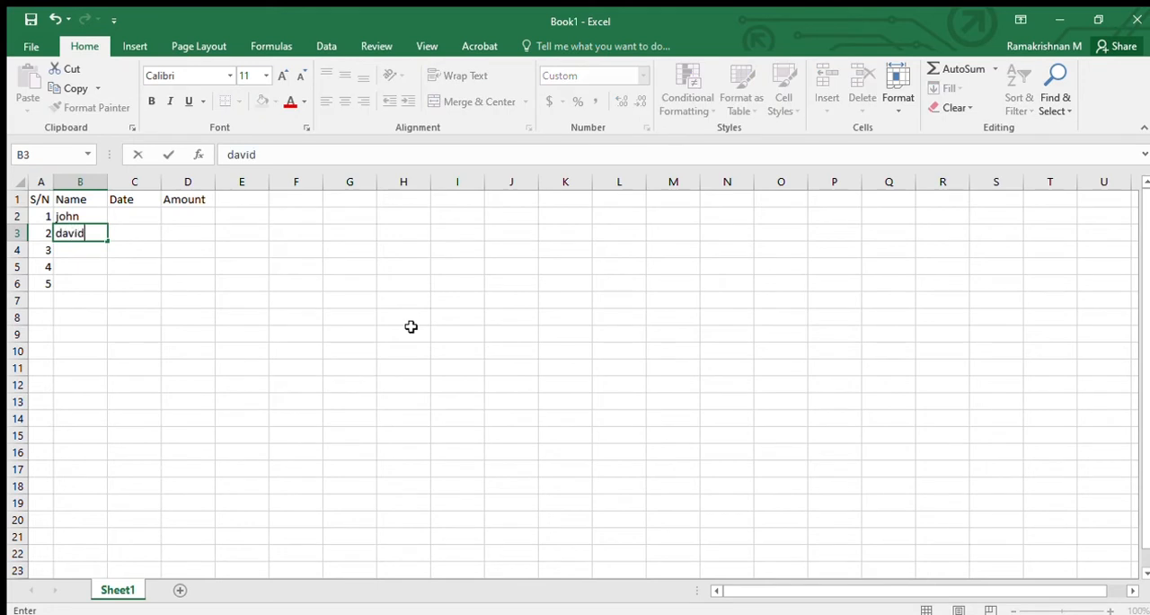
pyautogui.press('Return')
pyautogui.write('sam')
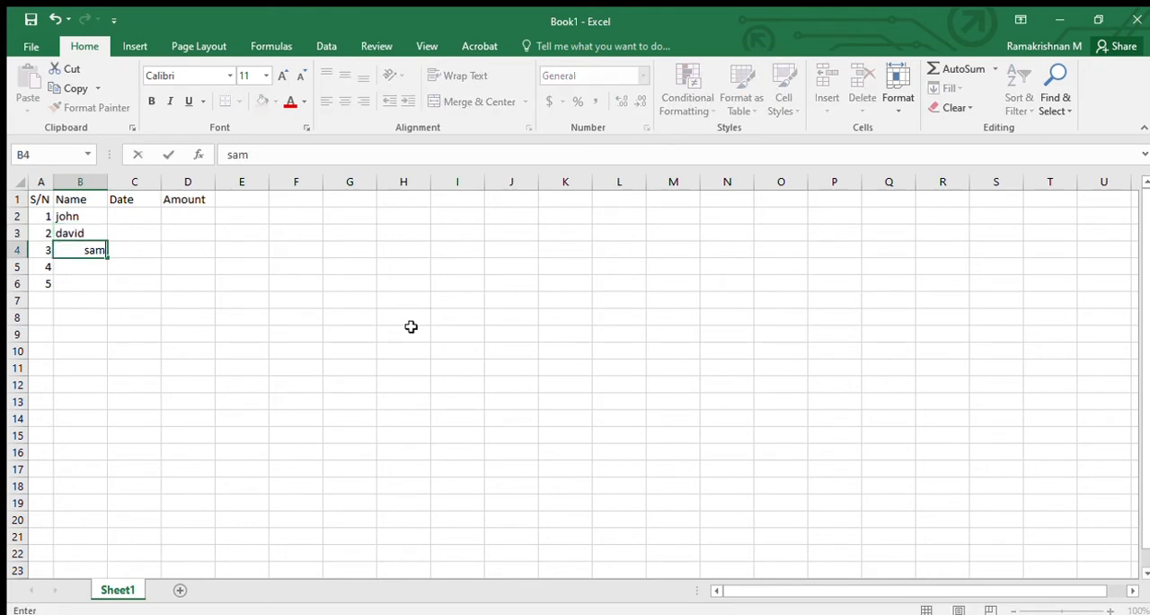
pyautogui.press('Return')
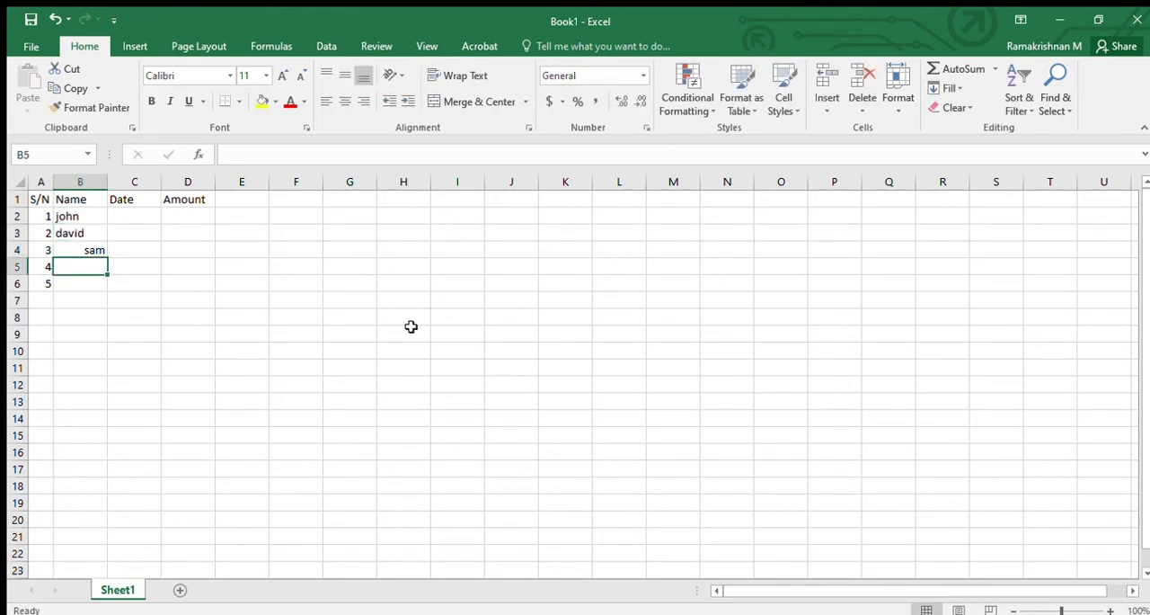
pyautogui.write('peter')
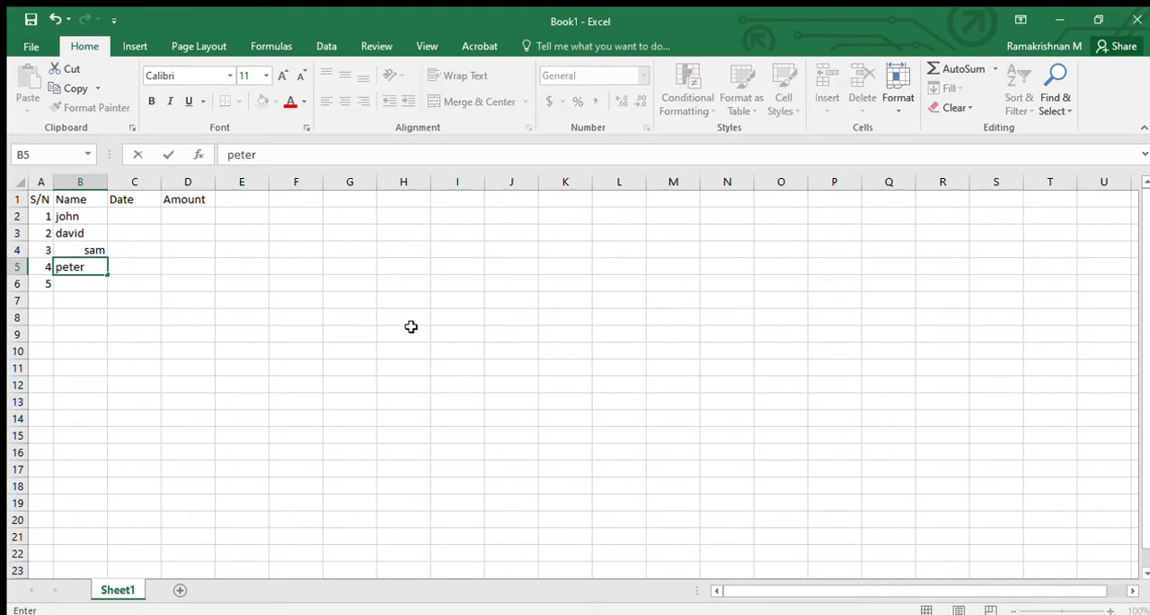
pyautogui.press('Return')
pyautogui.write('mike')
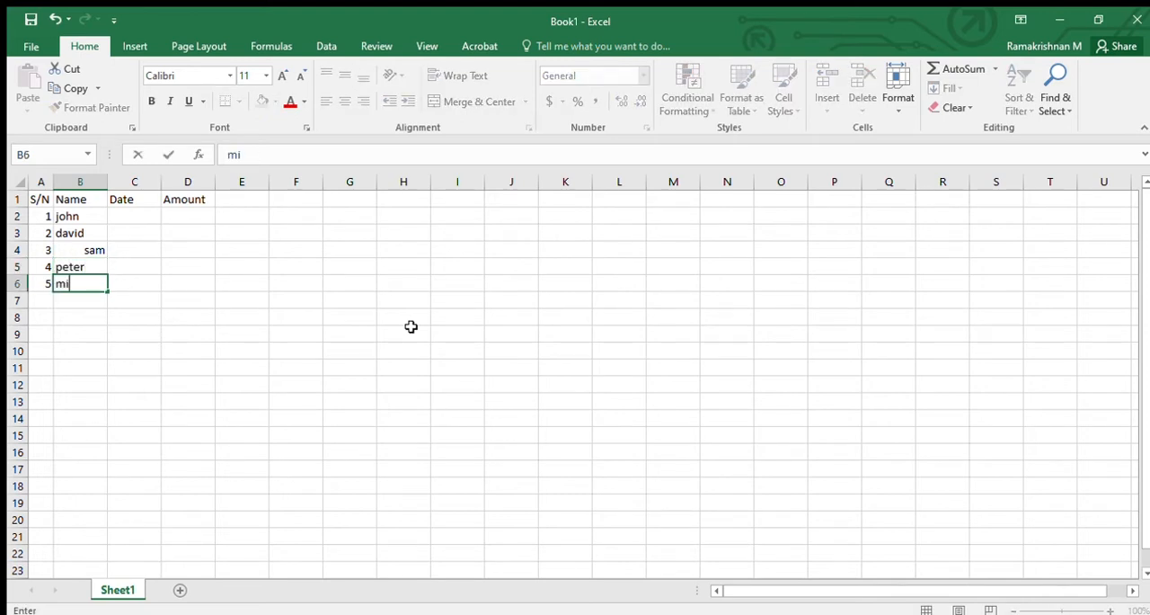
# - Enter the date 26-12-2020 for all five records in cells C2 to C6
pyautogui.press('Right')
pyautogui.press('Up')
pyautogui.press('Up')
pyautogui.press('Up')
pyautogui.press('Up')
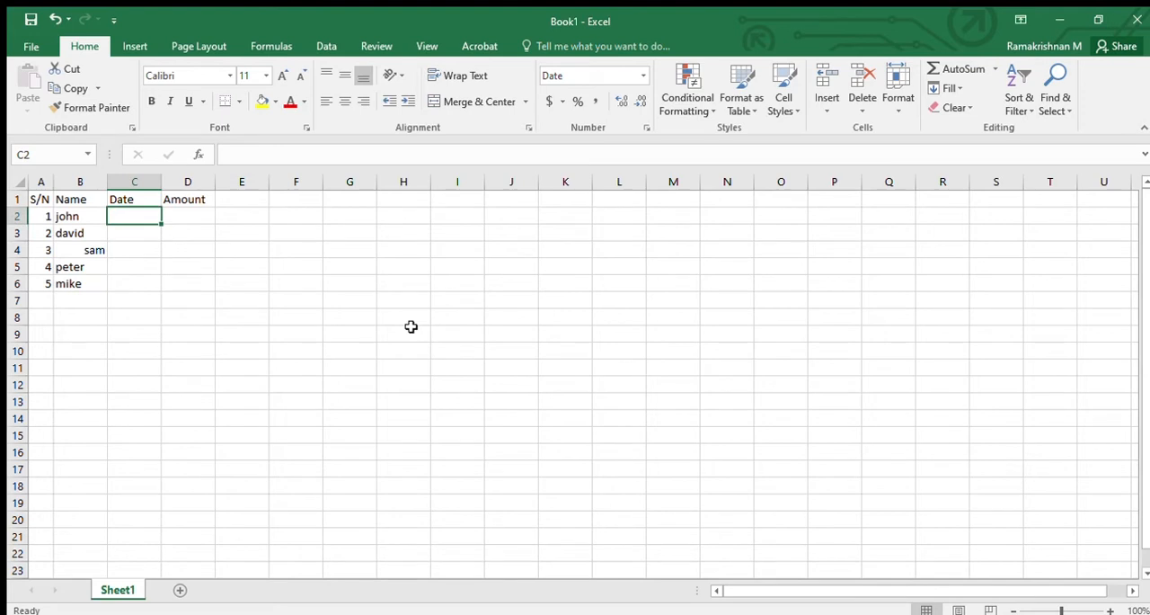
pyautogui.write('26-12-2020')
pyautogui.press('Return')
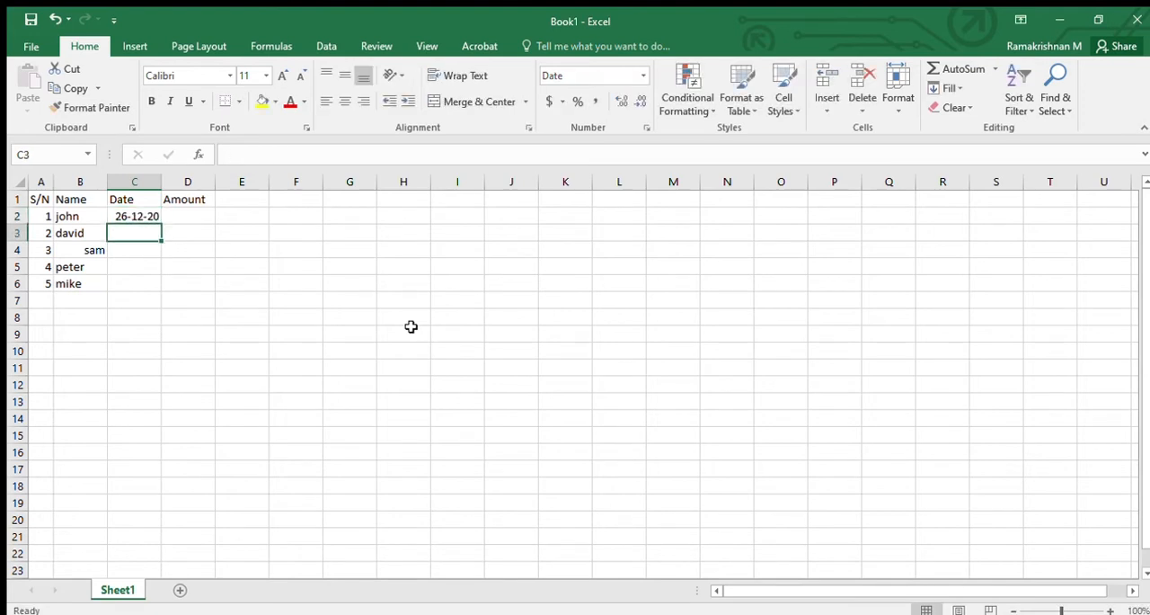
pyautogui.write('26-12-2020')
pyautogui.press('Return')
pyautogui.write('26-12-2020')
pyautogui.press('Return')
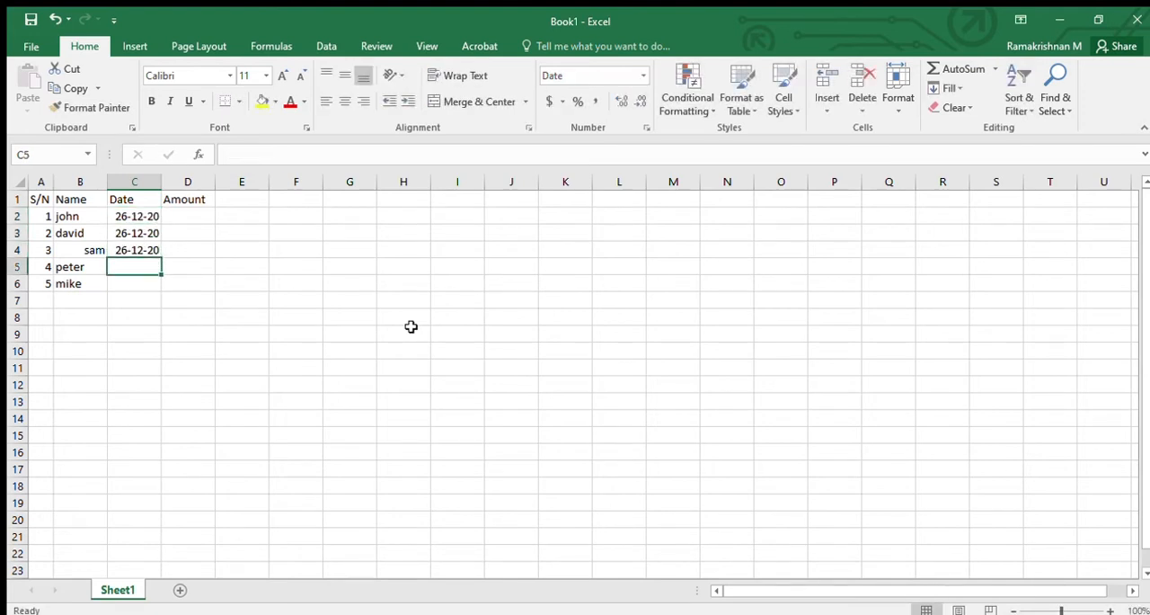
pyautogui.write('26-12-2020')
pyautogui.press('Return')
pyautogui.write('26-12-2020')
pyautogui.press('Tab')
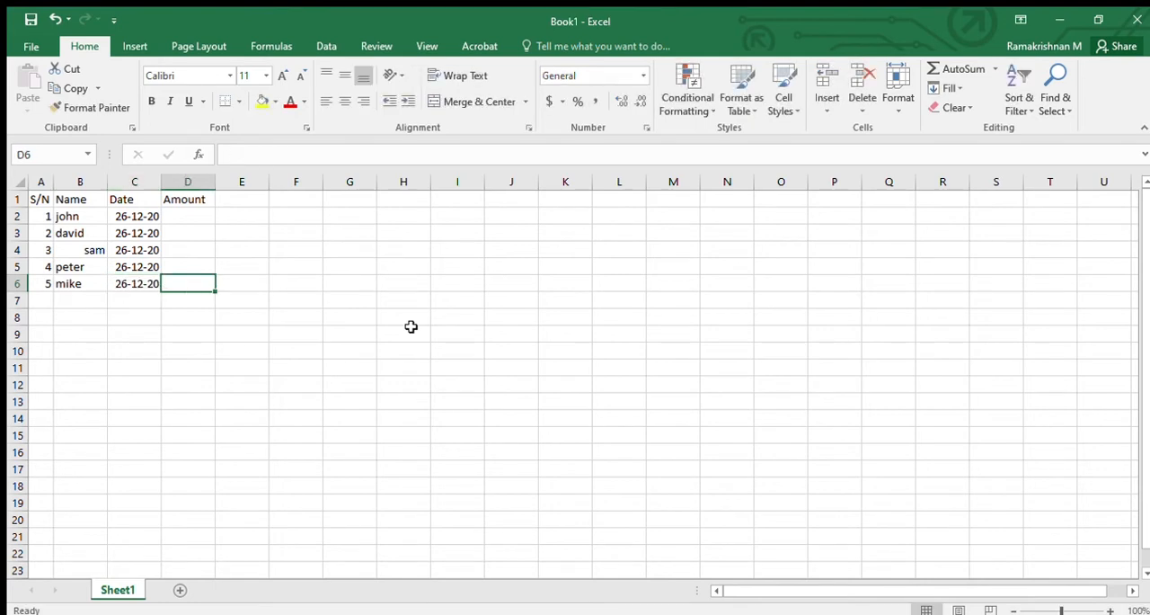
# - Enter the amounts 200, 300, 5000, 800 and 400 in cells D2 to D6
pyautogui.press('Up')
pyautogui.press('Up')
pyautogui.press('Up')
pyautogui.press('Up')
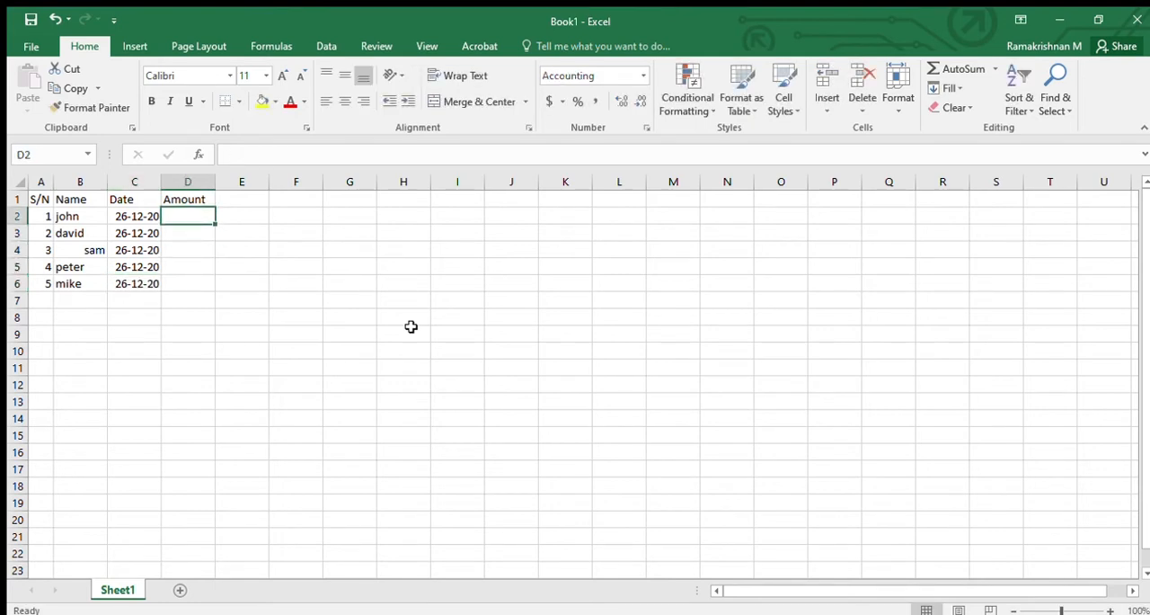
pyautogui.write('200')
pyautogui.press('Return')
pyautogui.write('300')
pyautogui.press('Return')
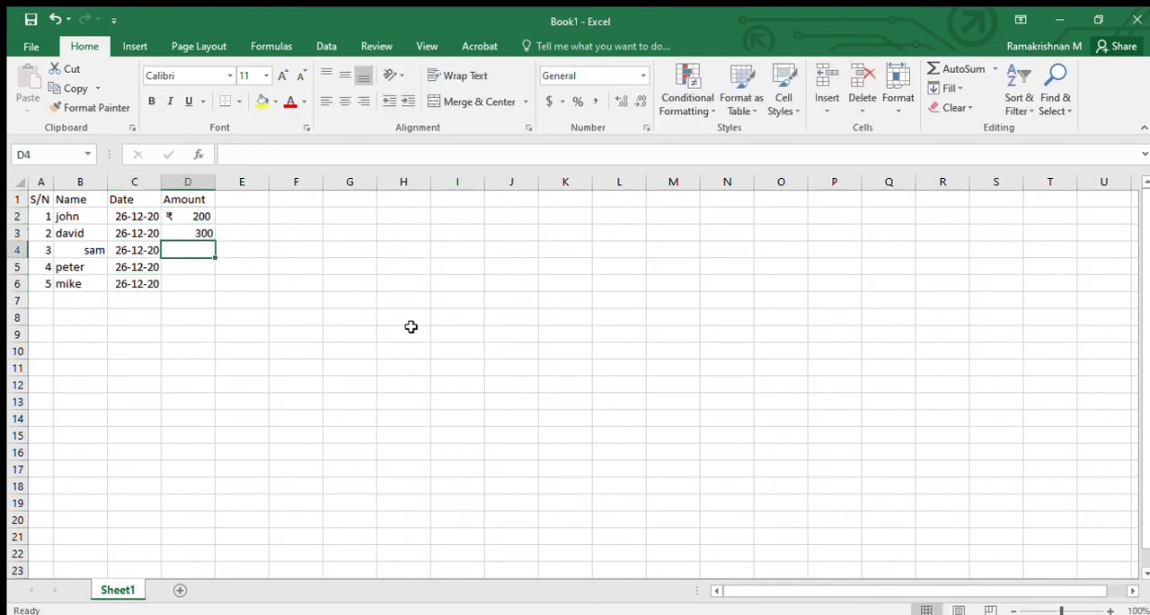
pyautogui.write('5000')
pyautogui.press('Return')
pyautogui.write('8')
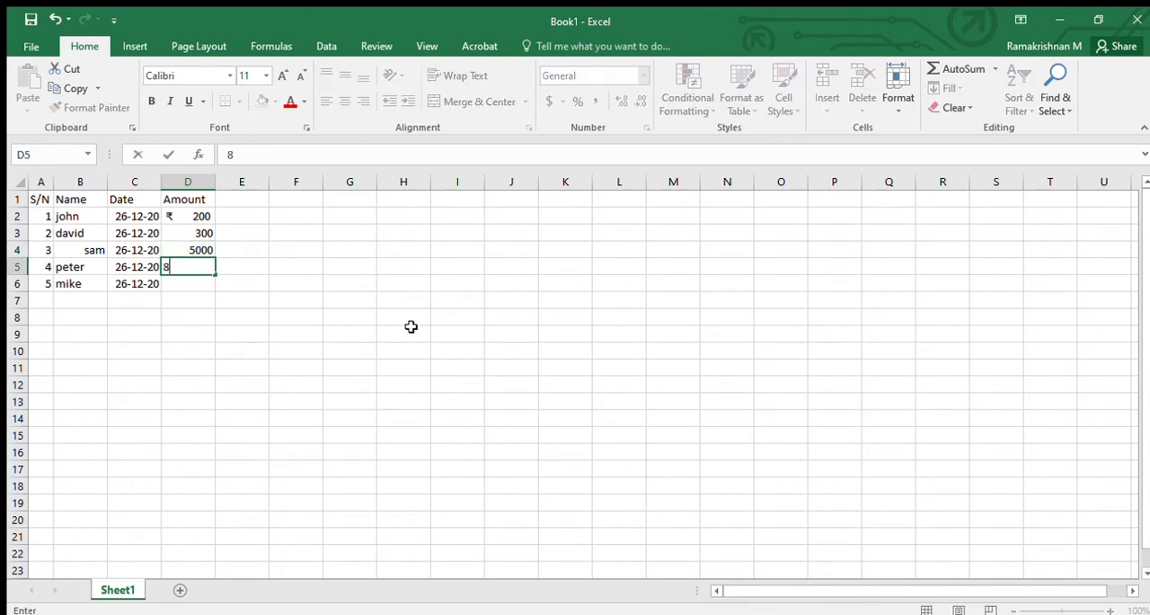
pyautogui.write('00')
pyautogui.press('Return')
pyautogui.write('400')
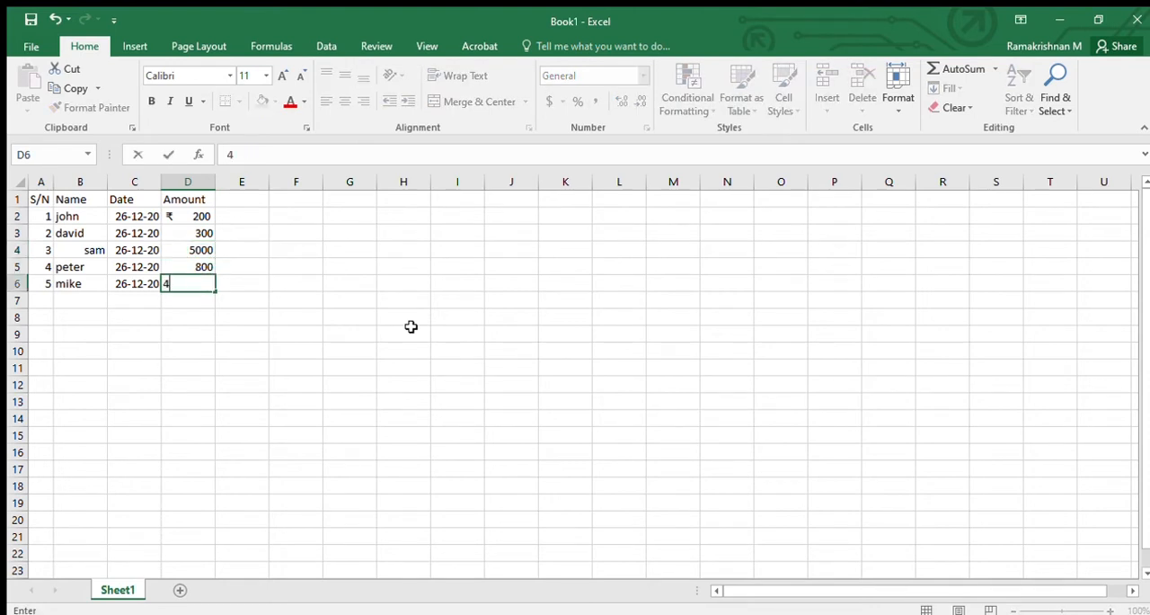
pyautogui.press('Return')
pyautogui.press('Up')
pyautogui.press('Up')
pyautogui.press('Up')
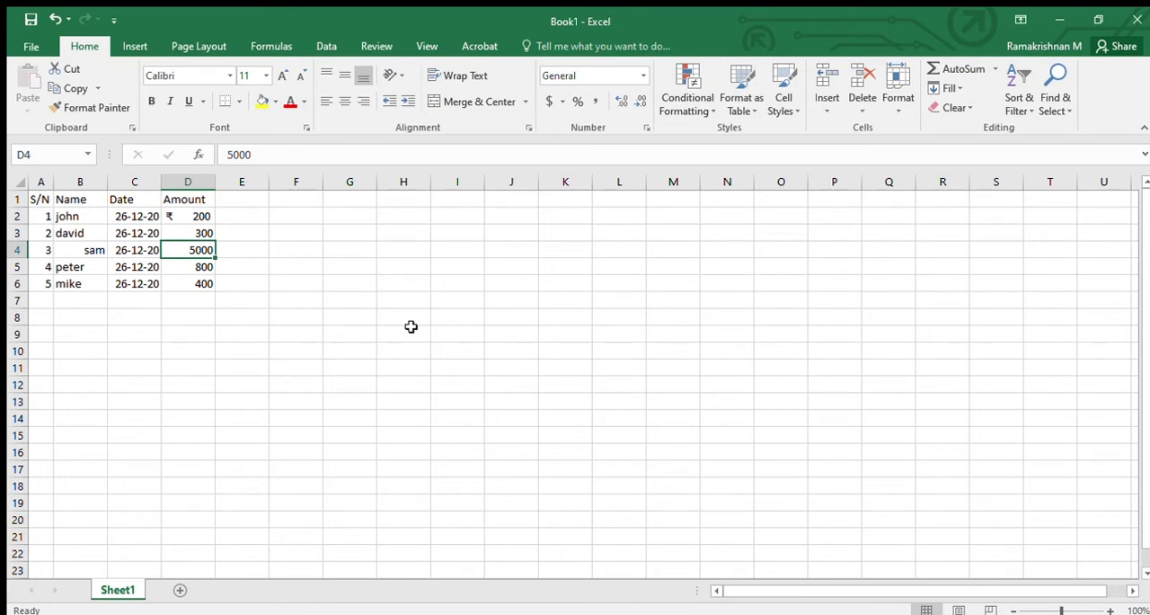
pyautogui.press('Up')
pyautogui.press('Left')
pyautogui.press('Right')
pyautogui.press('Down')
pyautogui.press('Down')
pyautogui.press('Down')
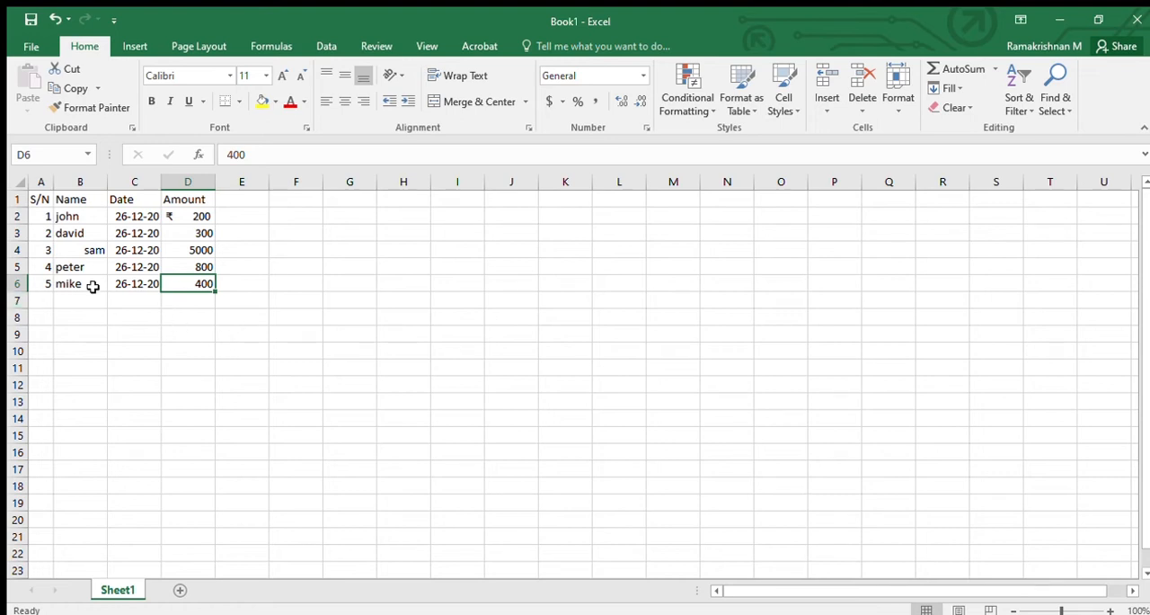
# - Copy the formatting of the name in B3 onto the name in B4 with Format Painter
pyautogui.click(78, 254)
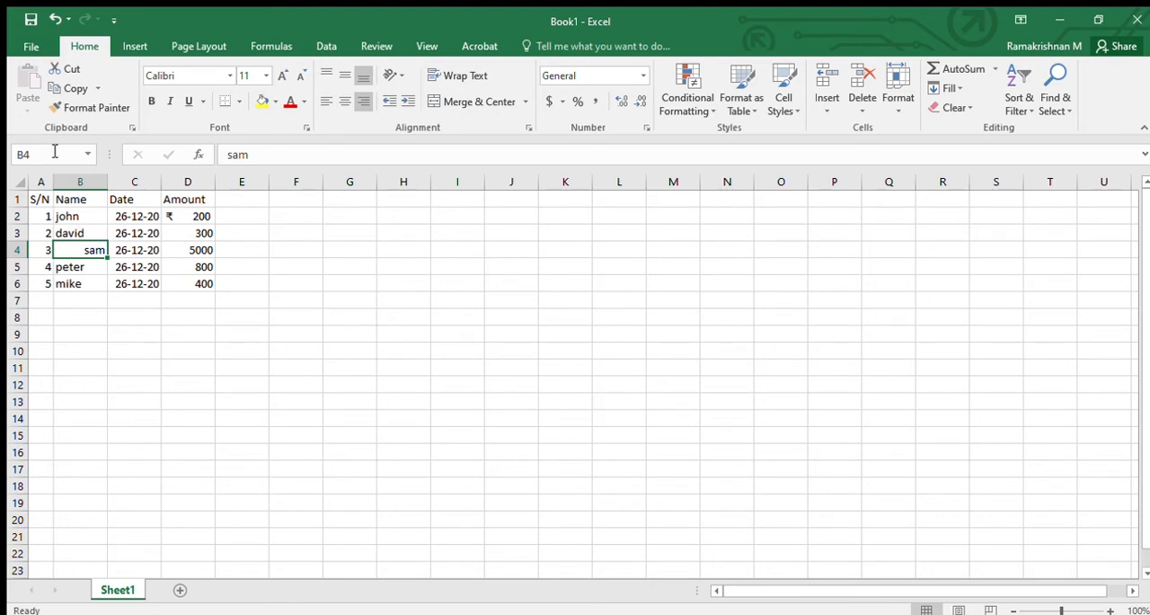
pyautogui.click(82, 233)
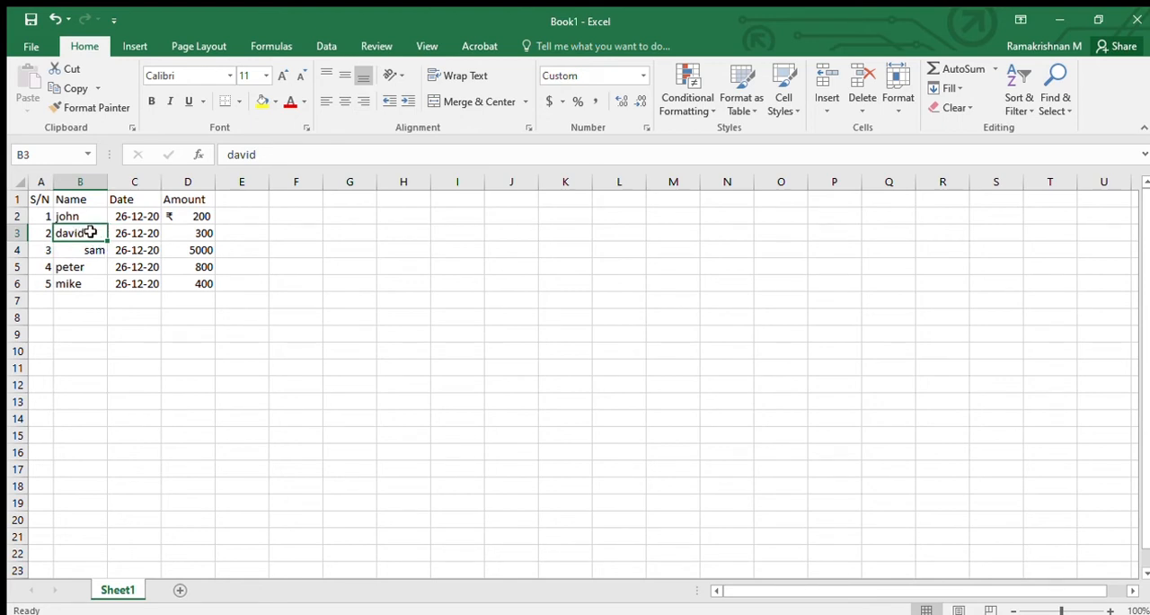
pyautogui.click(78, 249)
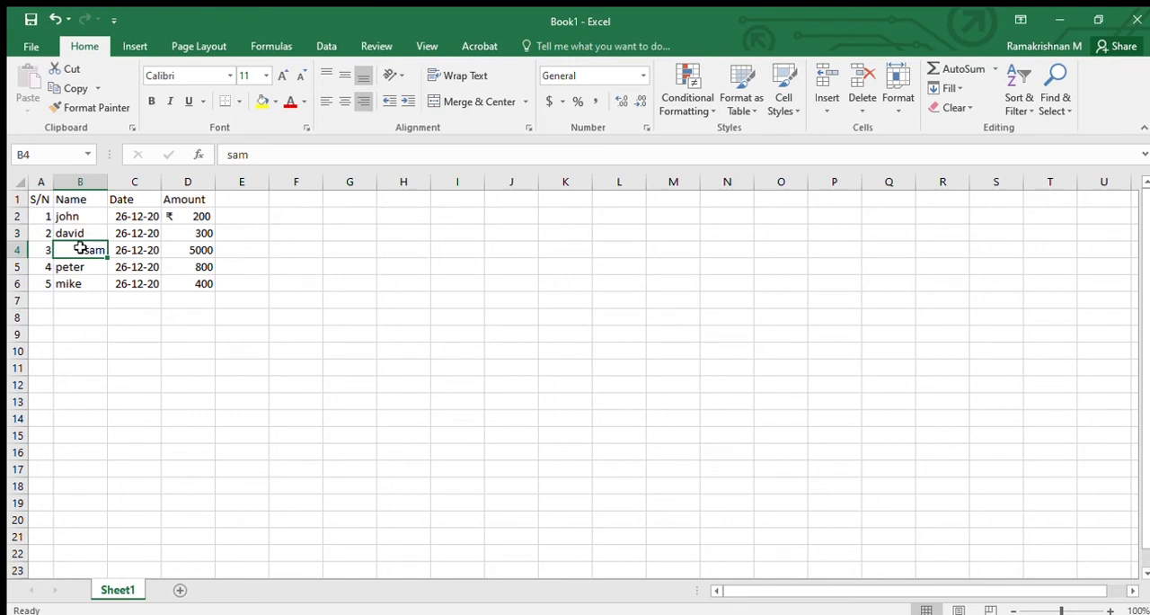
pyautogui.click(92, 230)
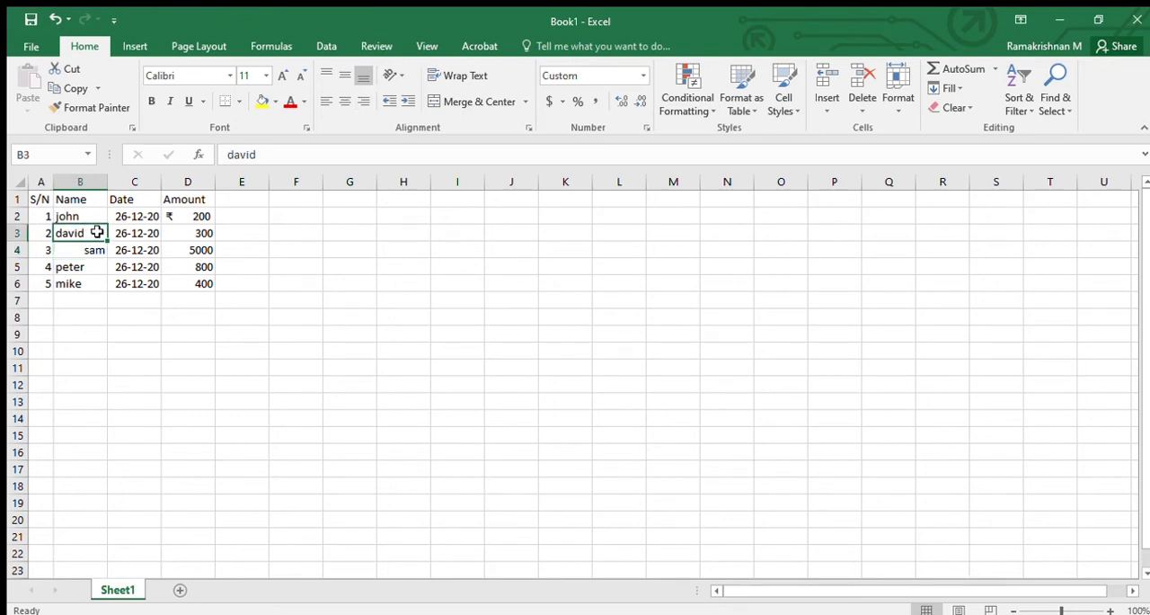
pyautogui.click(101, 108)
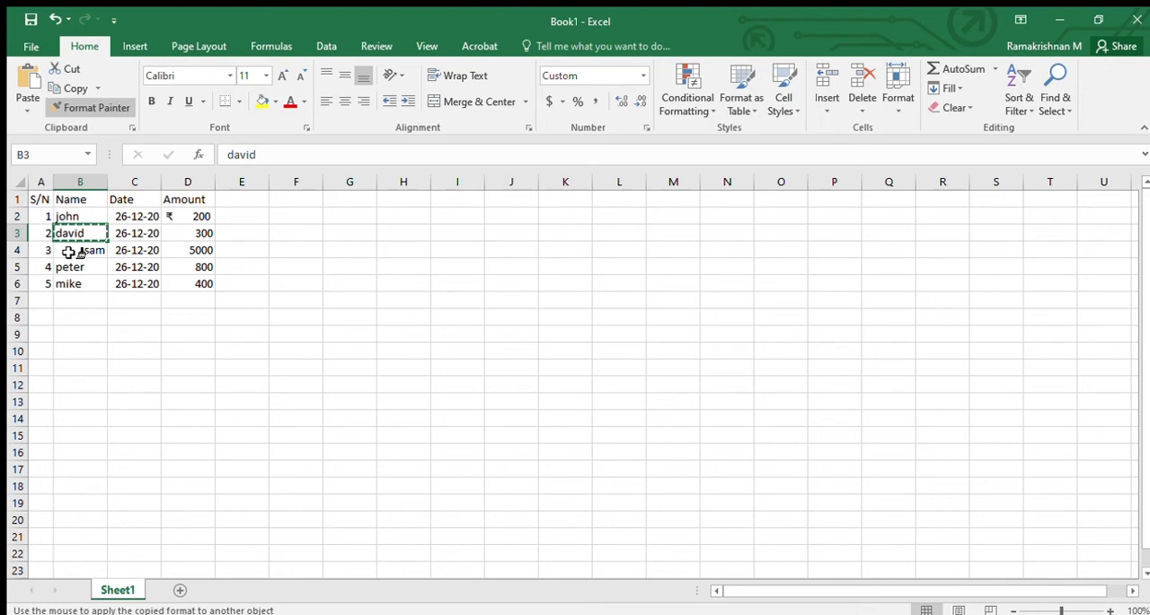
pyautogui.click(72, 249)
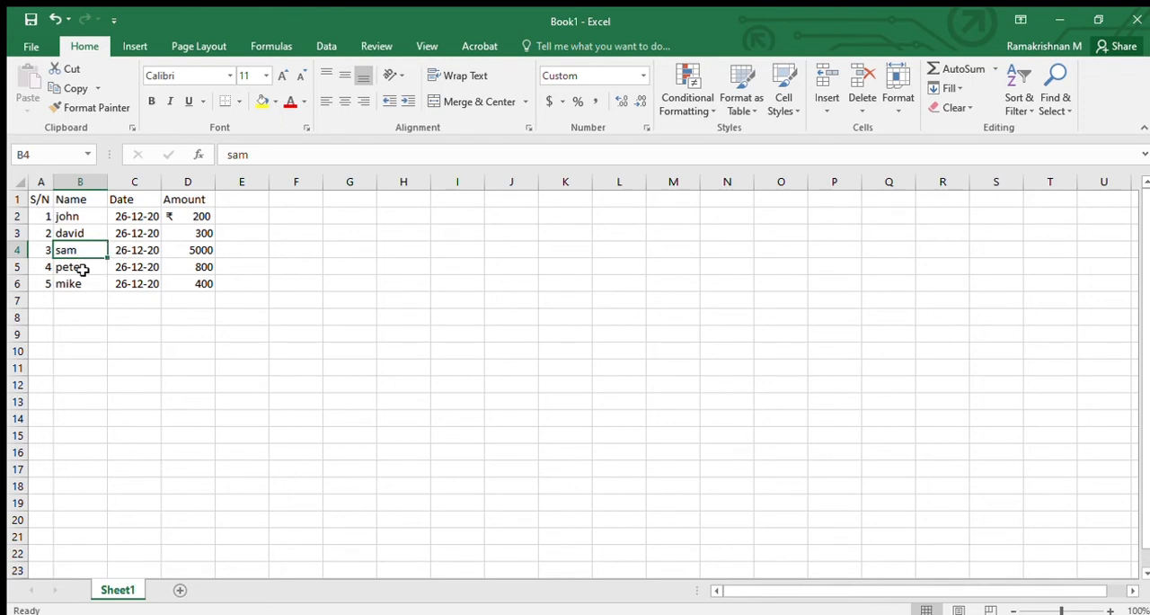
# - Make the date in C2 bold and right-align the name in B2
pyautogui.click(77, 317)
pyautogui.click(141, 344)
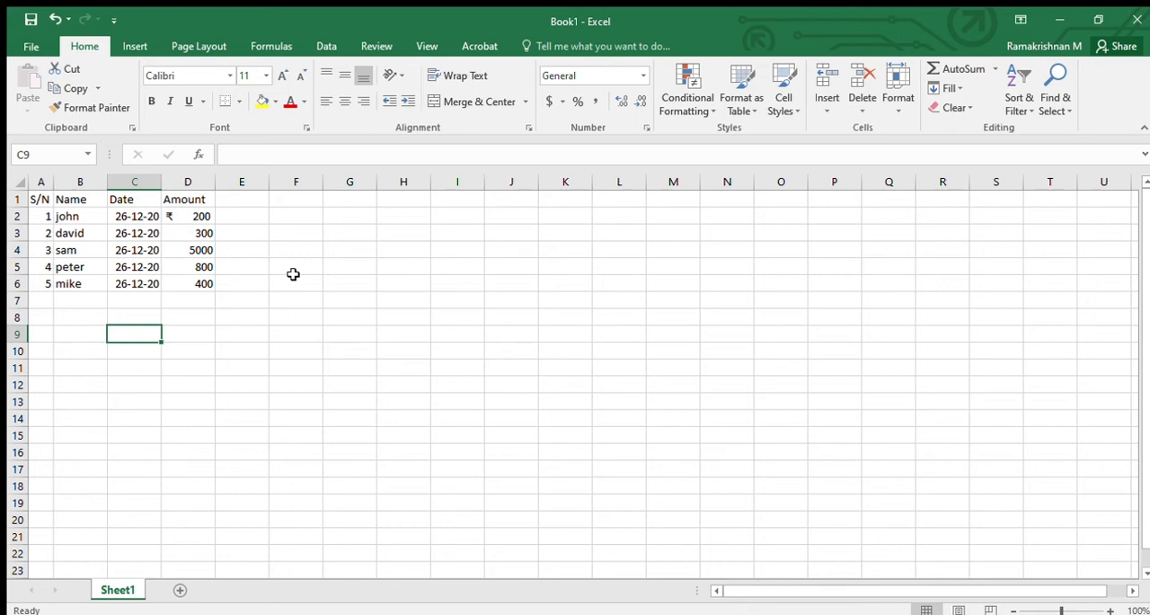
pyautogui.click(27, 222)
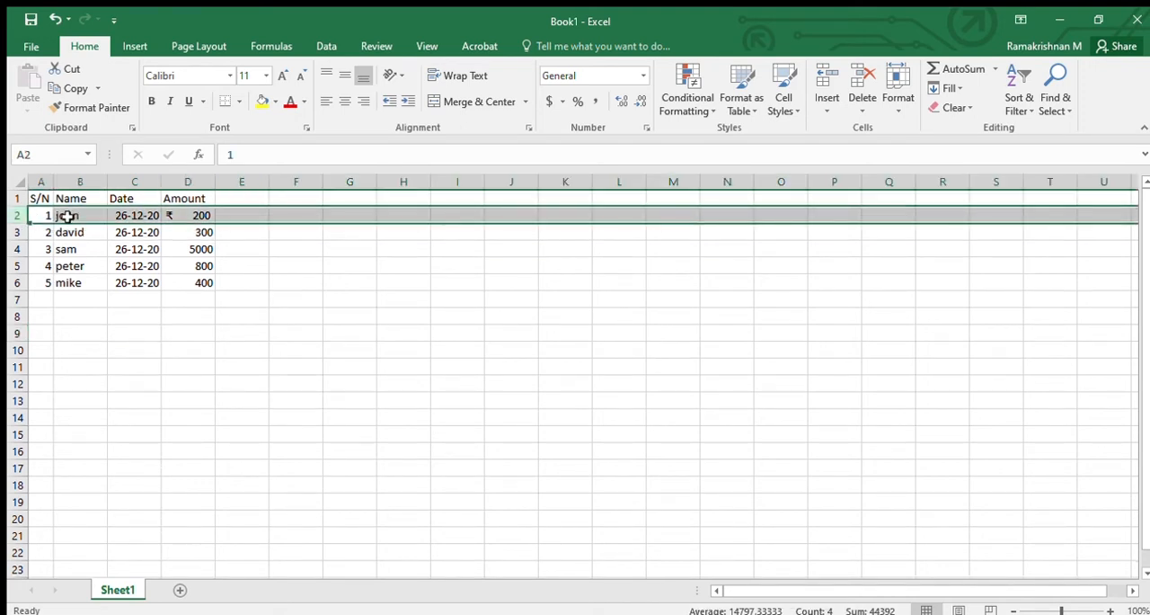
pyautogui.click(114, 216)
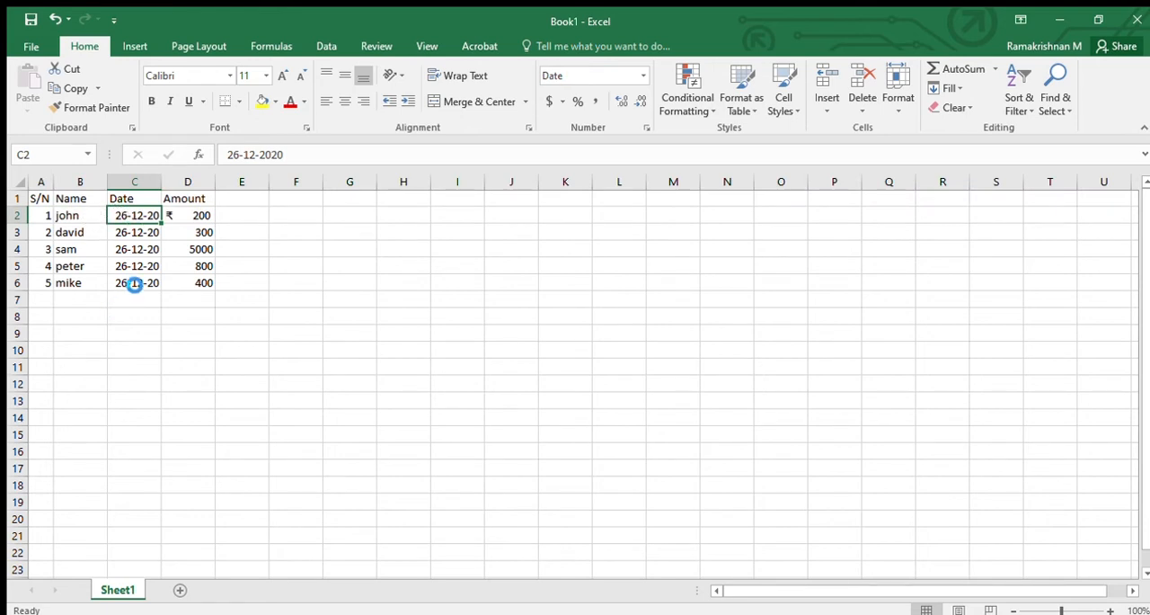
pyautogui.click(73, 218)
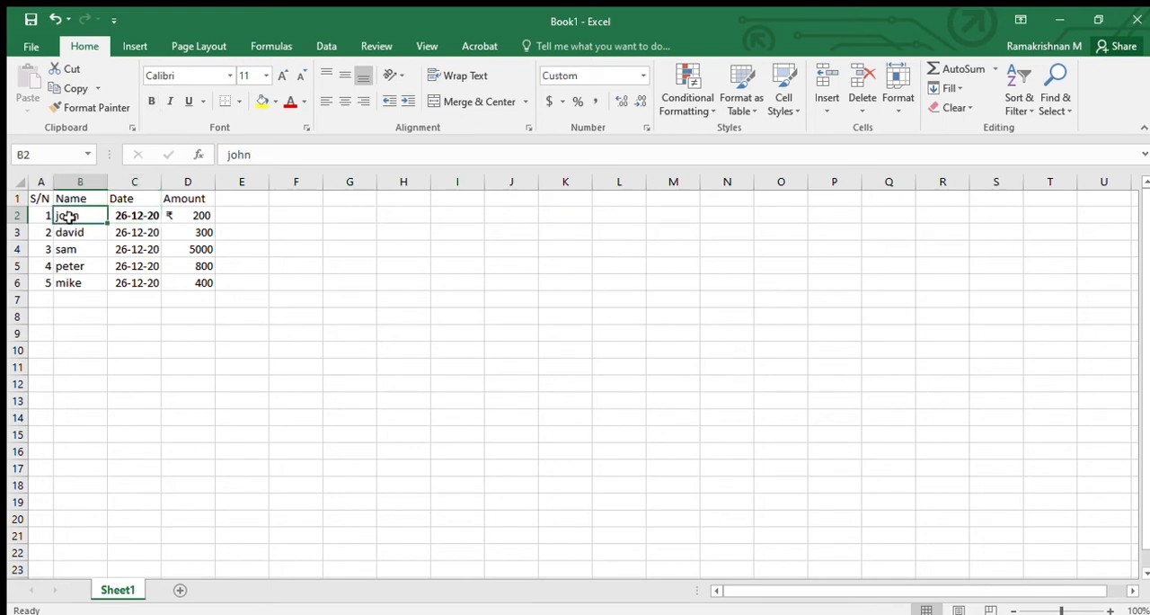
pyautogui.click(363, 100)
pyautogui.click(163, 284)
# - Copy the formatting of the whole of row 2 onto row 4 with Format Painter
pyautogui.click(17, 216)
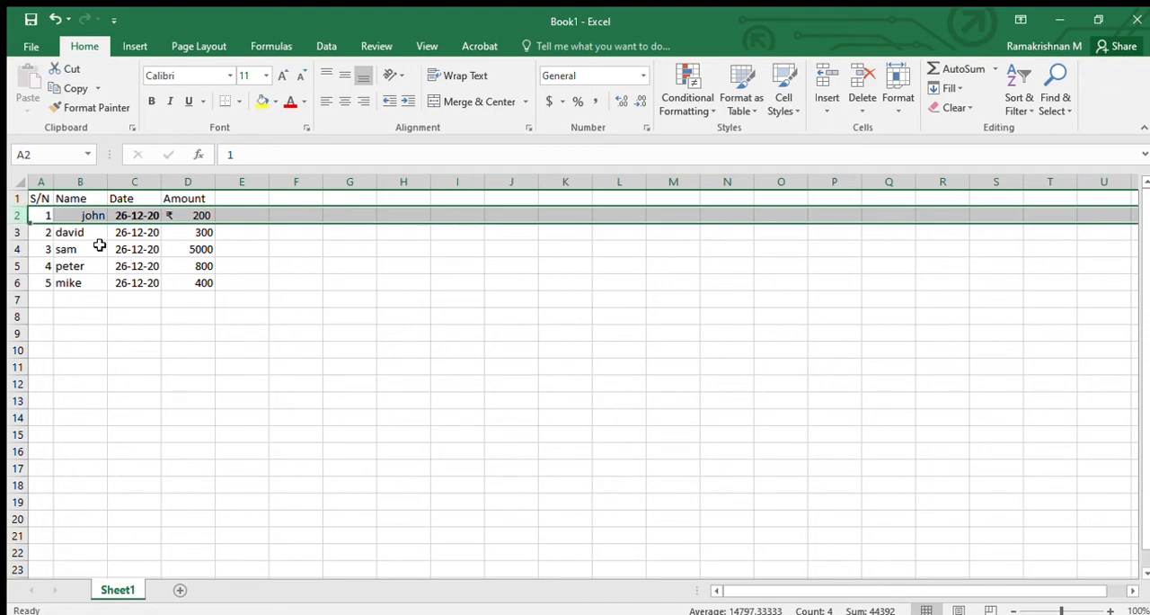
pyautogui.click(57, 106)
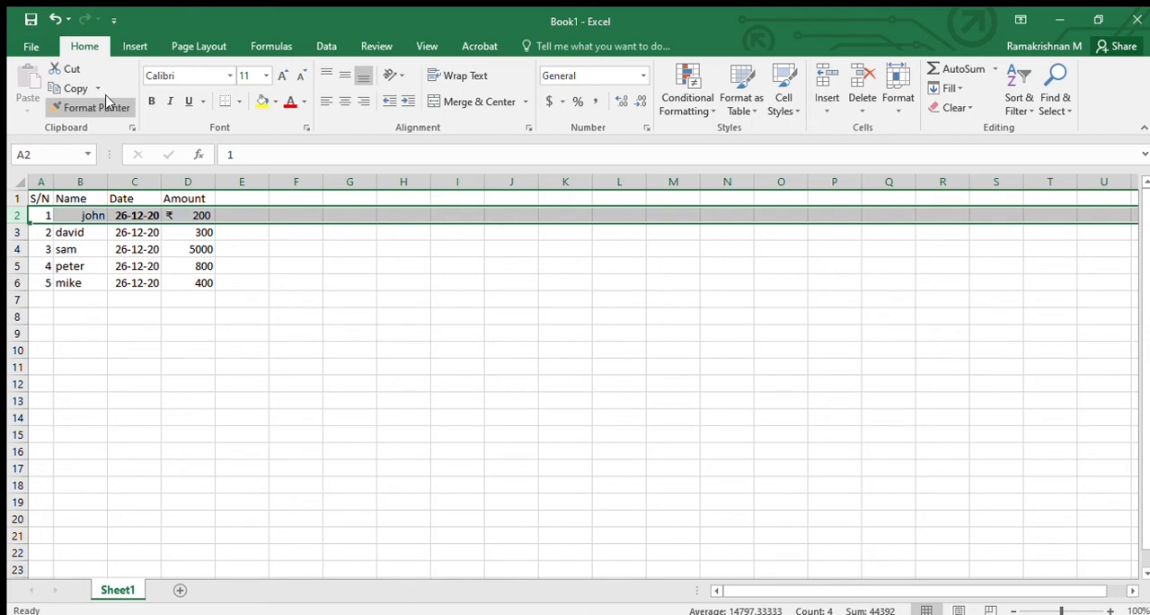
pyautogui.click(101, 107)
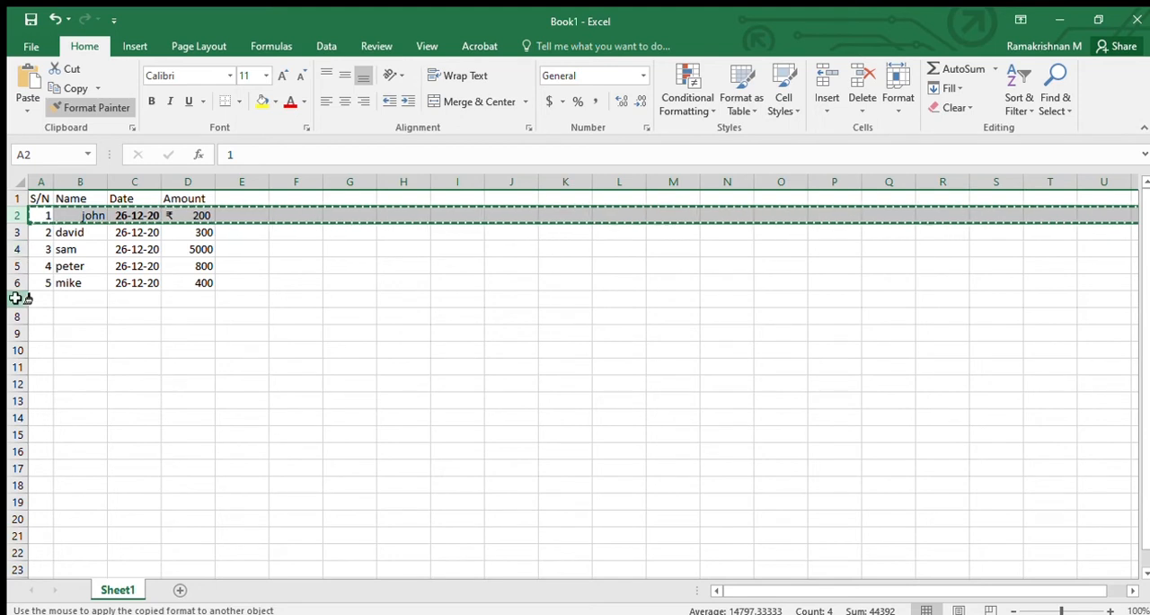
pyautogui.click(16, 251)
pyautogui.click(95, 313)
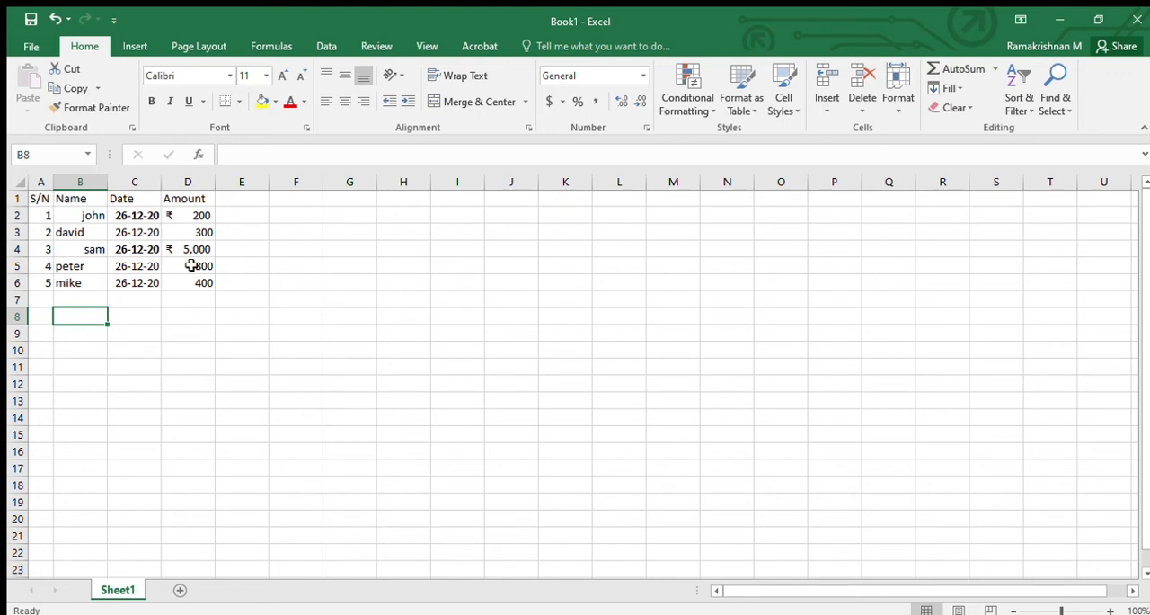
pyautogui.click(217, 323)
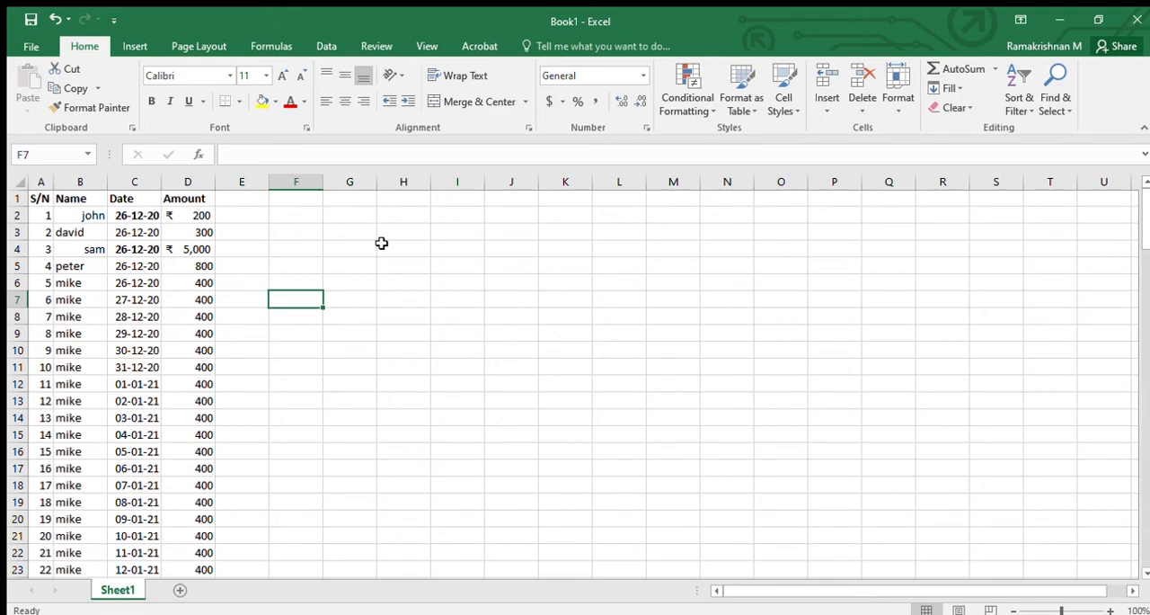
# - Look through the extended list of records and check its header row
pyautogui.scroll(-1, 444, 342)
pyautogui.scroll(1, 448, 344)
pyautogui.scroll(-1, 448, 343)
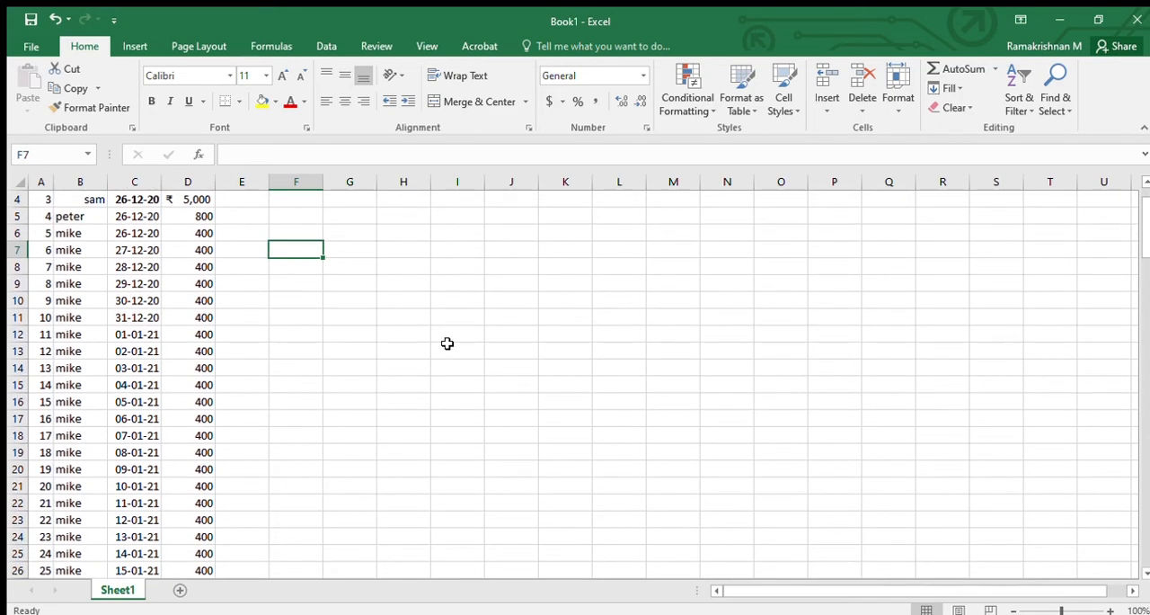
pyautogui.scroll(-19, 298, 419)
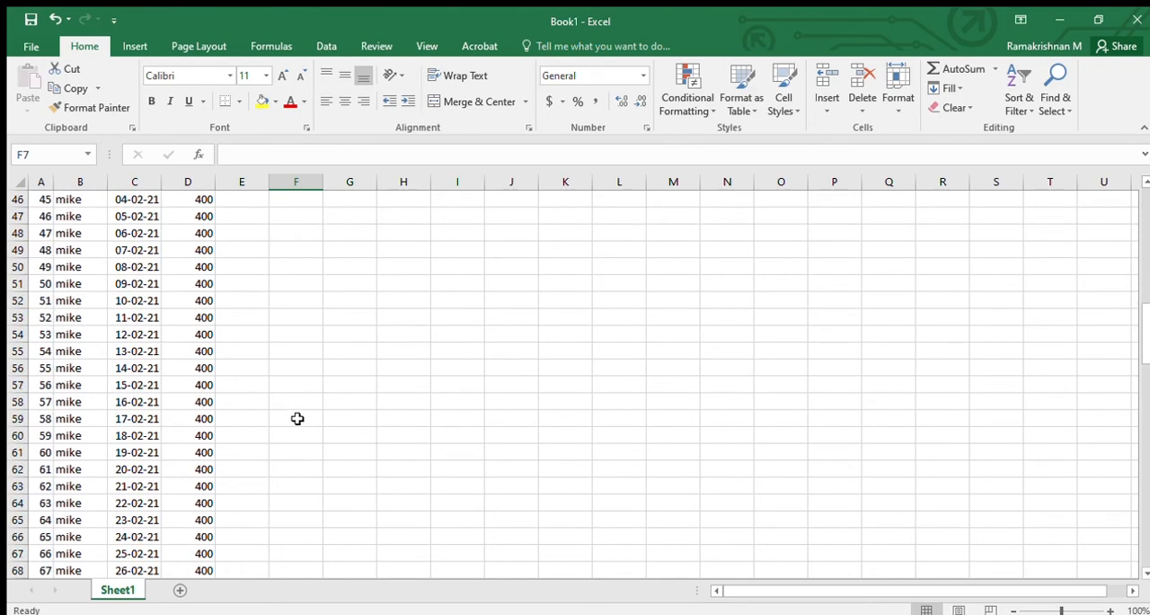
pyautogui.scroll(-14, 297, 419)
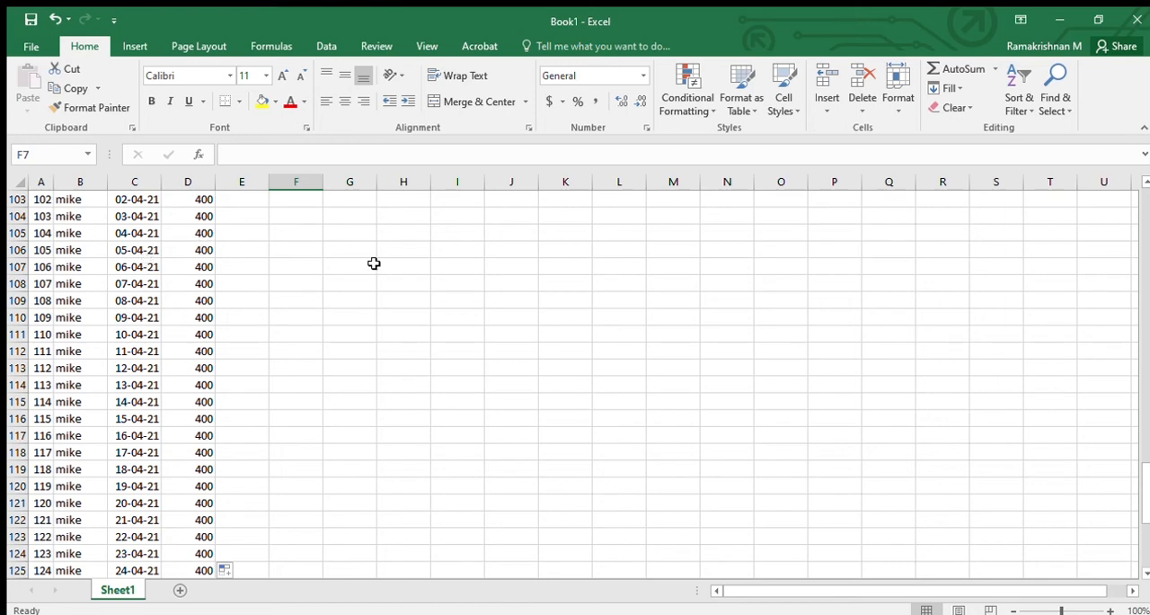
pyautogui.scroll(20, 368, 271)
pyautogui.scroll(6, 369, 270)
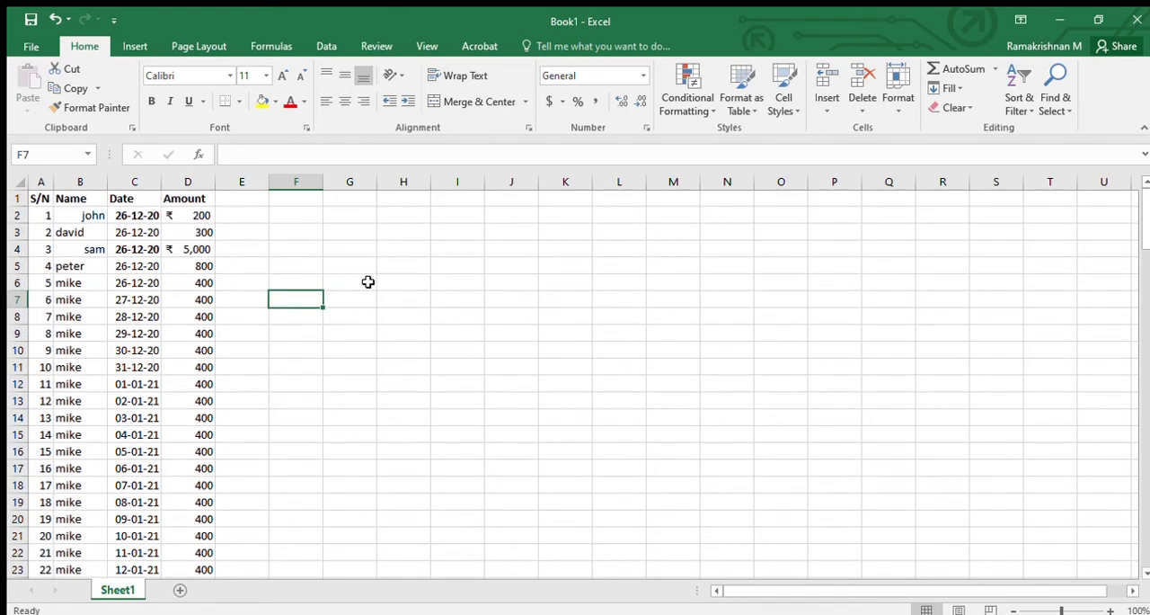
pyautogui.click(6, 200)
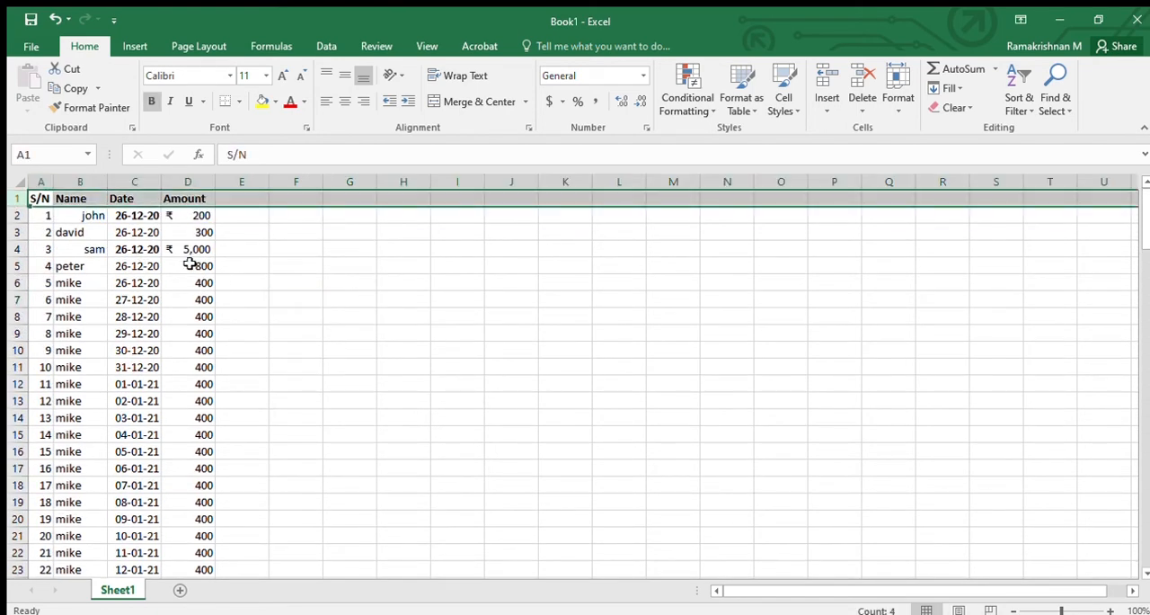
pyautogui.click(241, 282)
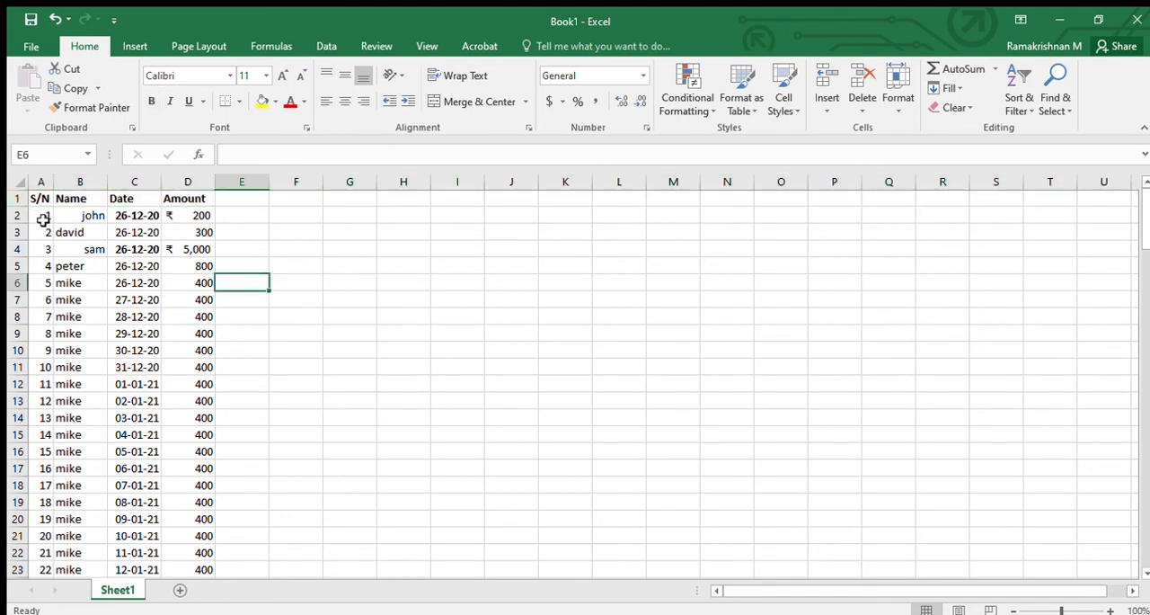
# - Freeze the top row of the sheet and check the header row against the records further down
pyautogui.click(429, 43)
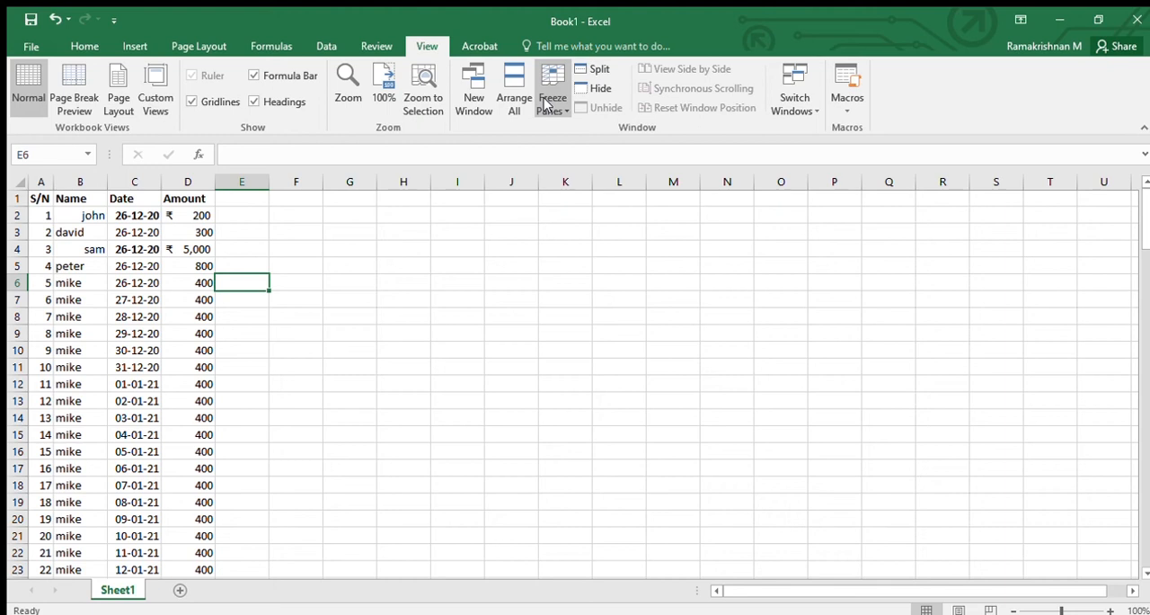
pyautogui.press('Right')
pyautogui.press('Right')
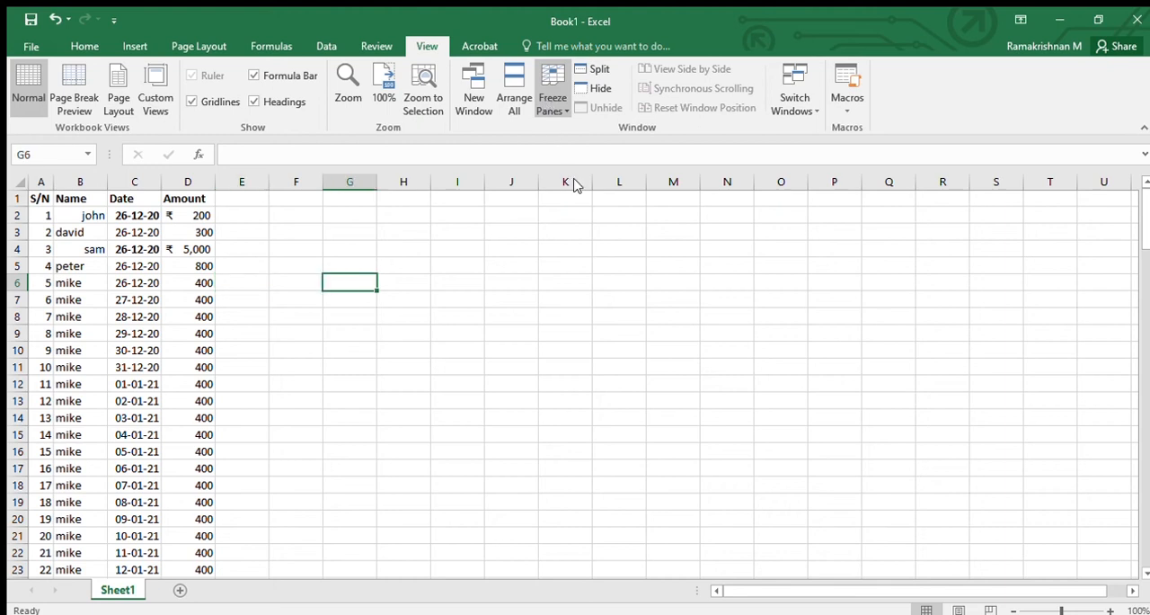
pyautogui.click(664, 182)
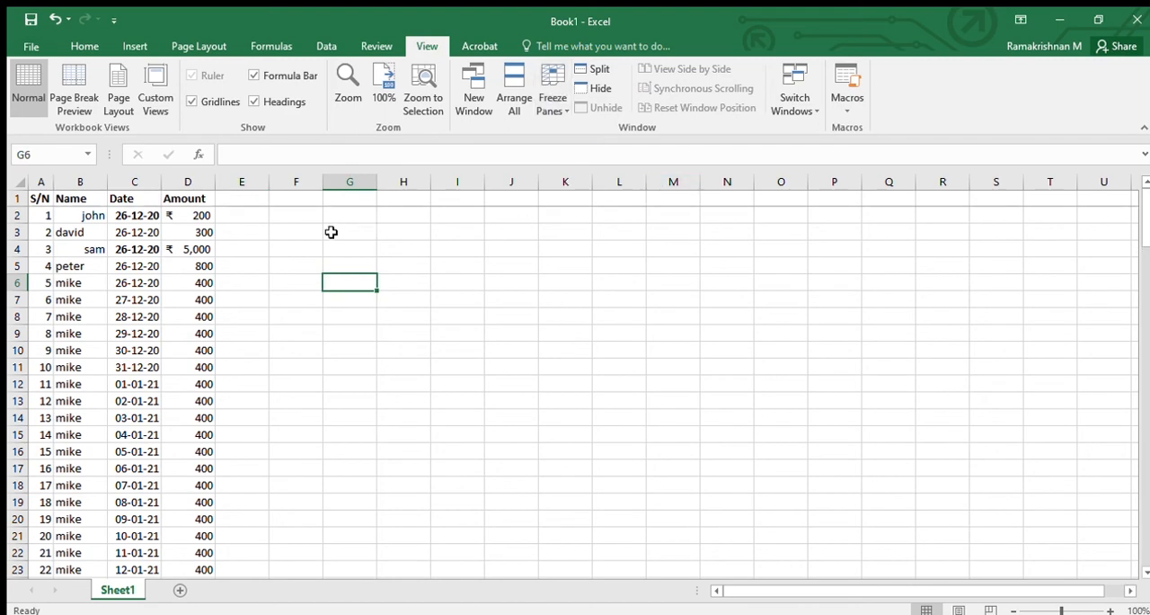
pyautogui.scroll(-20, 141, 304)
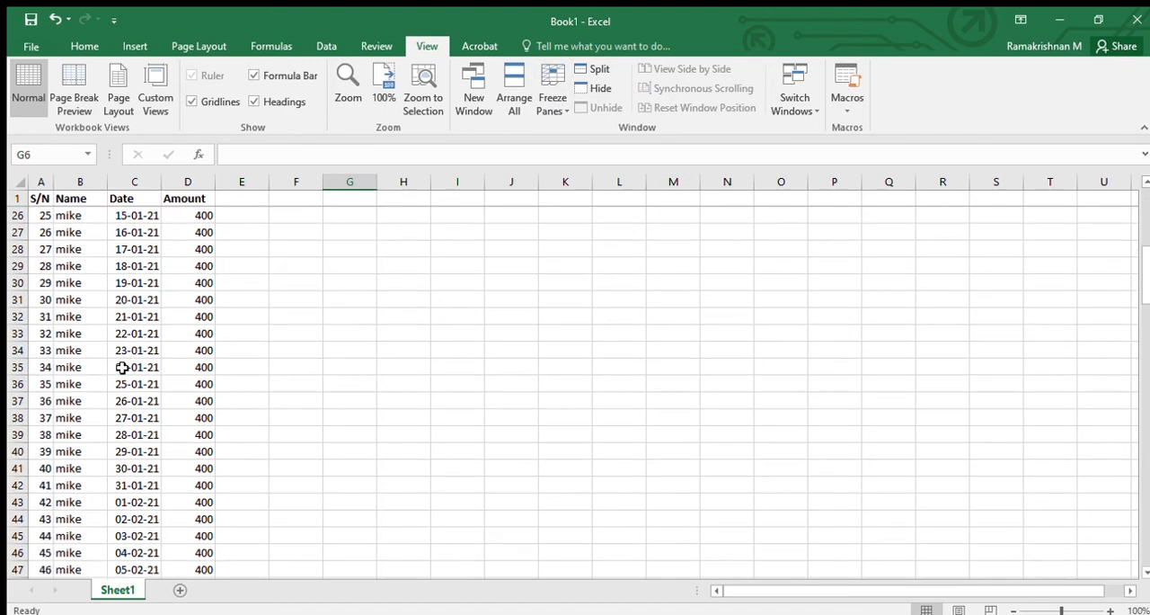
pyautogui.scroll(-10, 117, 381)
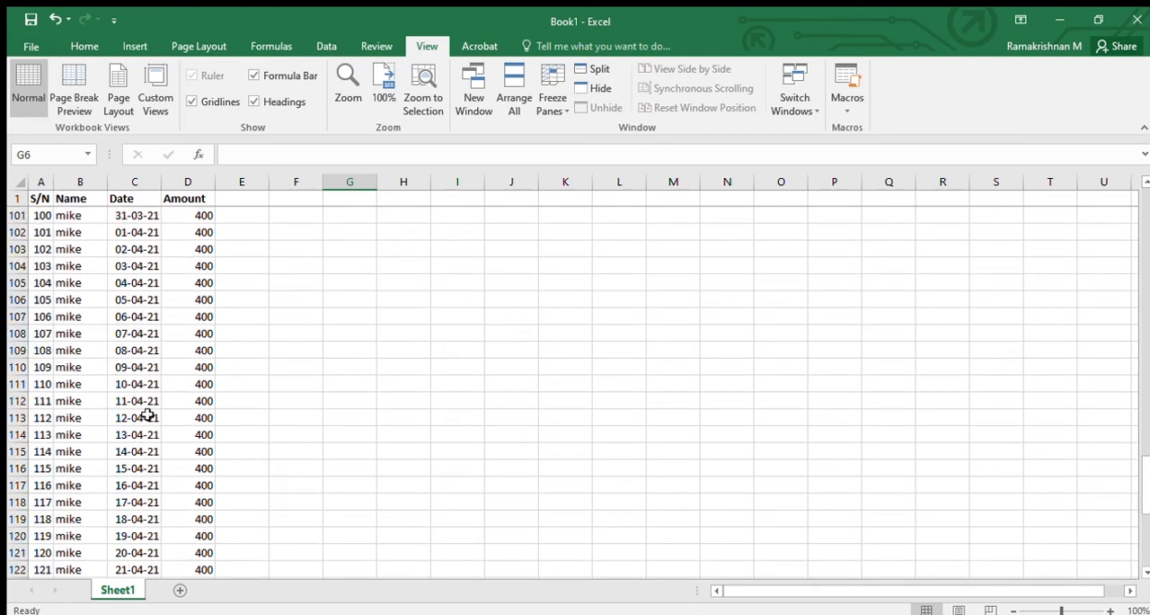
pyautogui.scroll(-11, 209, 317)
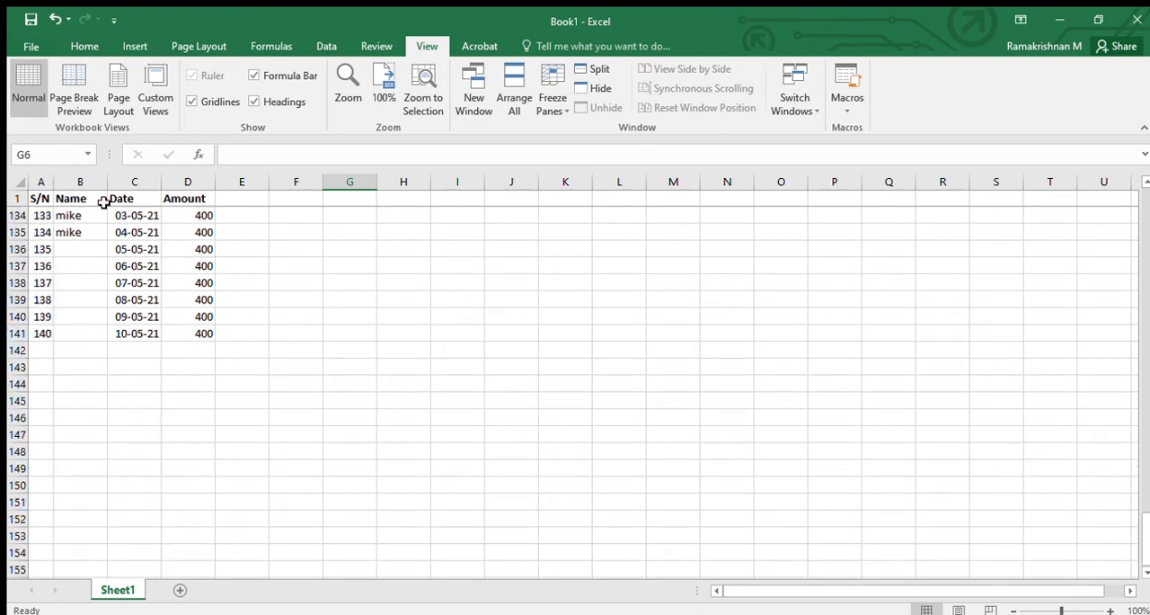
pyautogui.scroll(7, 350, 333)
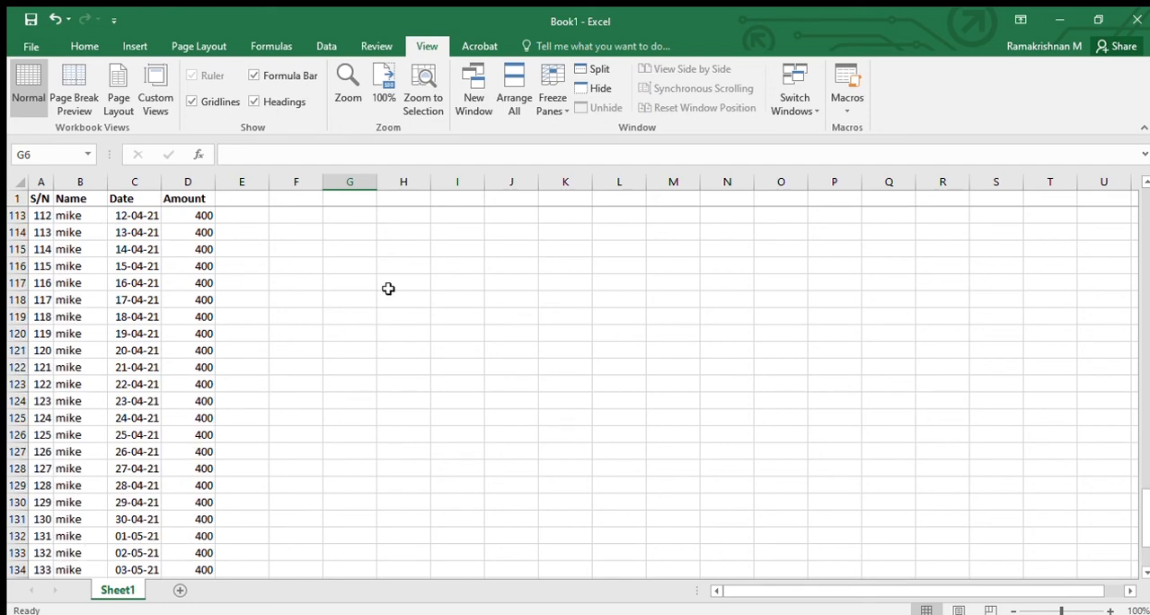
pyautogui.click(373, 306)
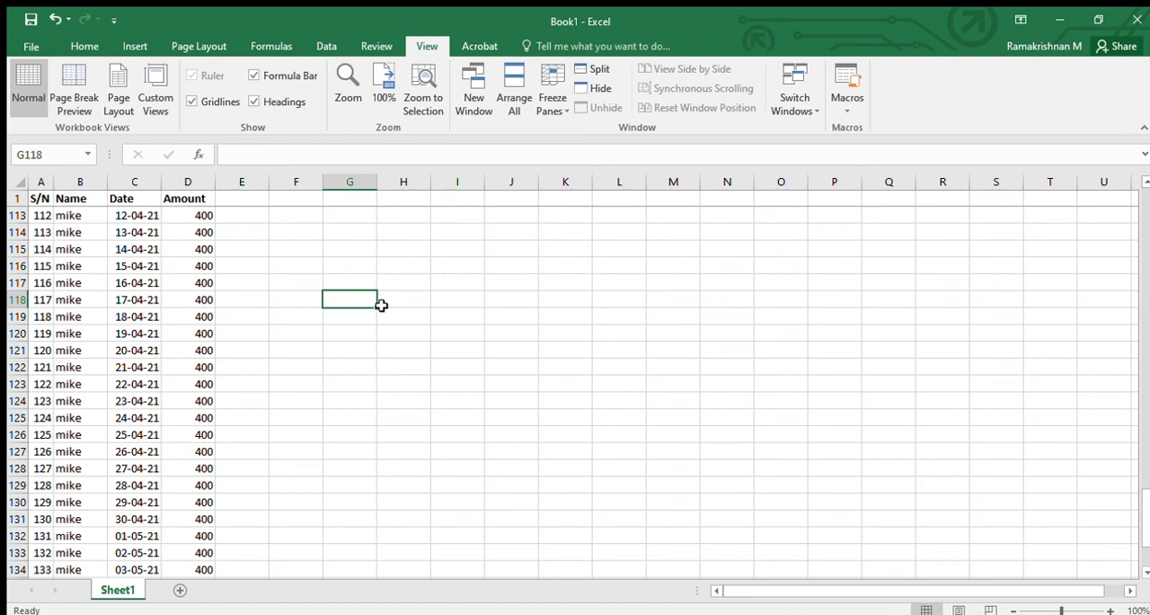
# - Return to the first record, switch the sheet to Page Break Preview and examine where the pages break
pyautogui.hotkey('ctrl', 'Home')
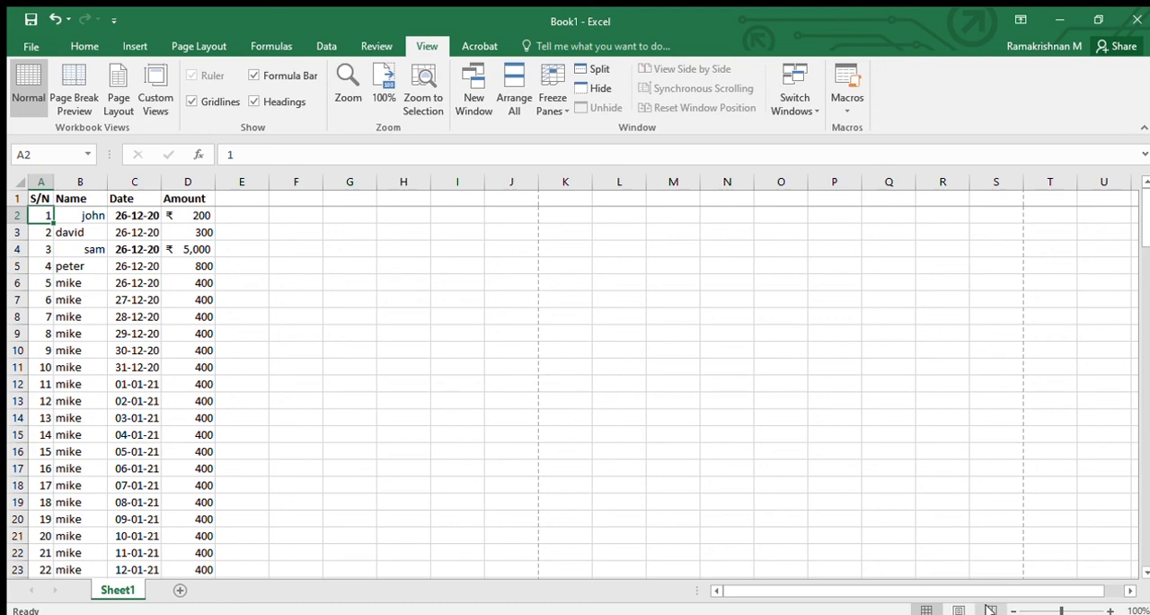
pyautogui.click(989, 609)
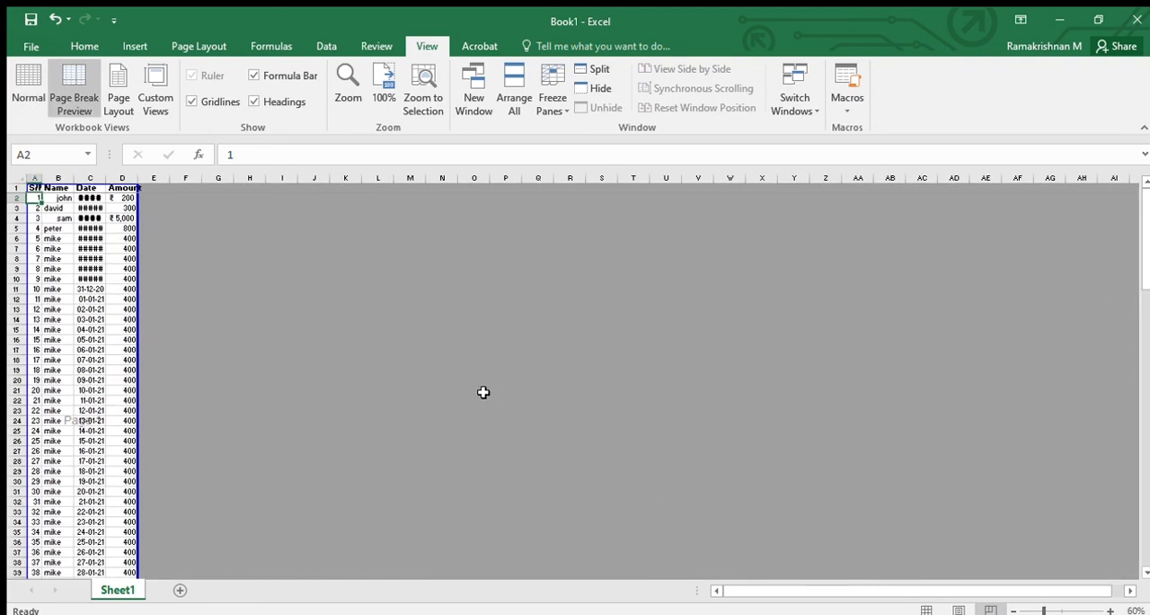
pyautogui.click(469, 319)
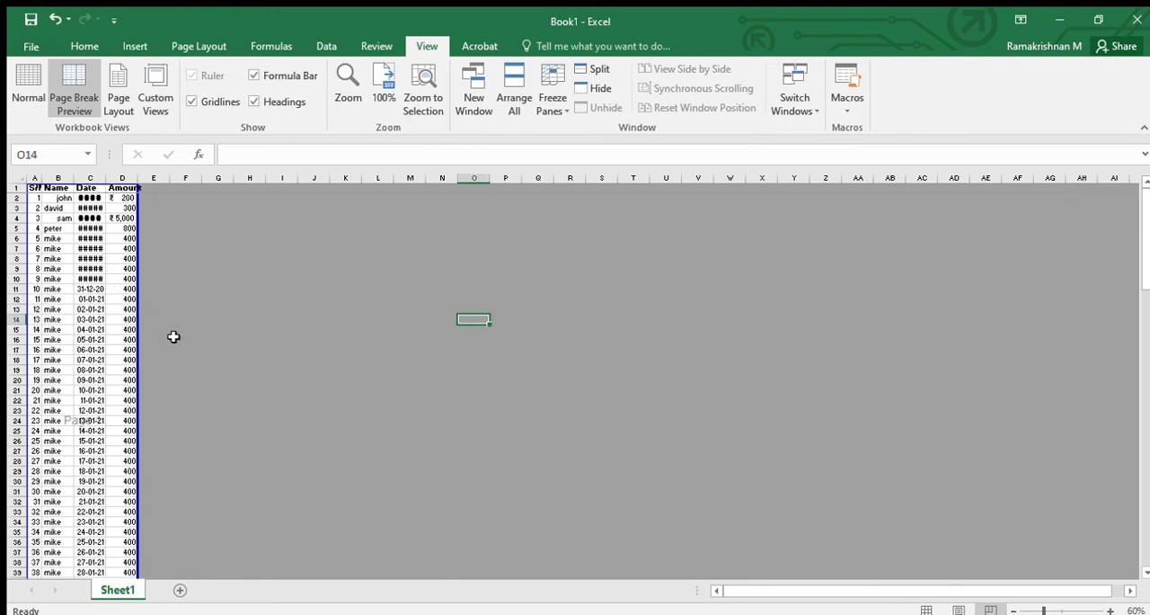
pyautogui.scroll(-7, 164, 399)
pyautogui.scroll(7, 163, 407)
pyautogui.scroll(-11, 163, 408)
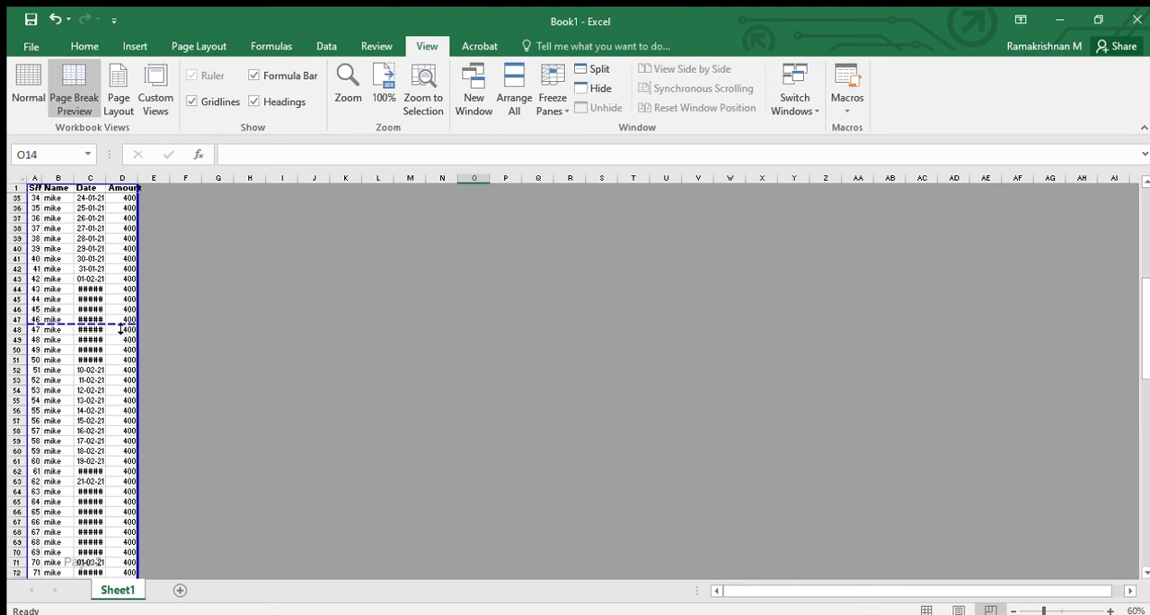
pyautogui.scroll(-9, 97, 478)
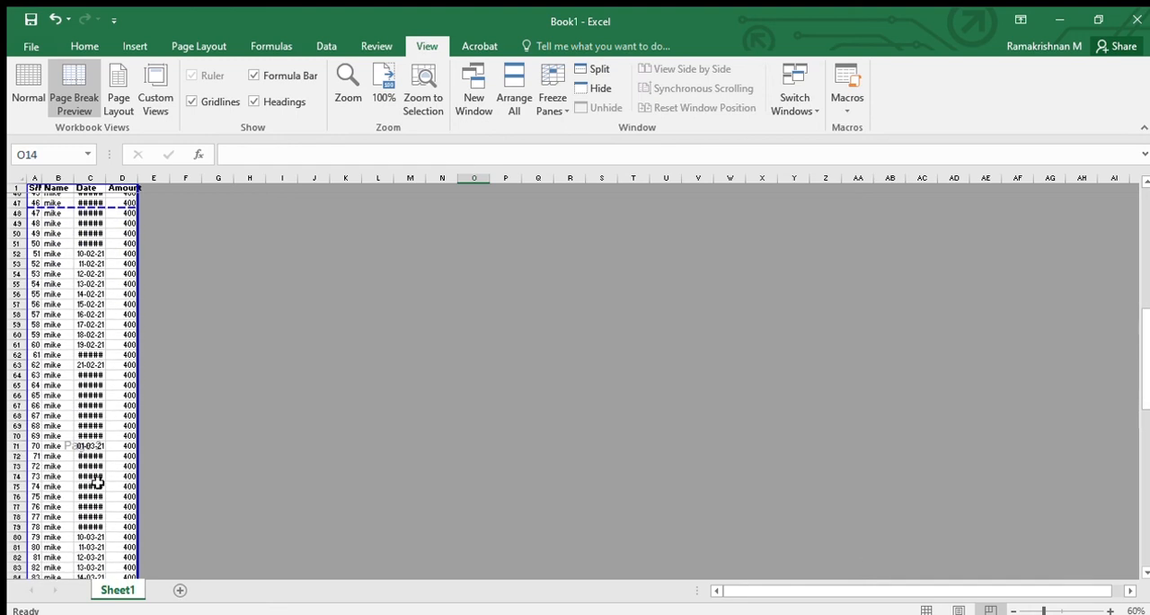
pyautogui.scroll(-3, 97, 483)
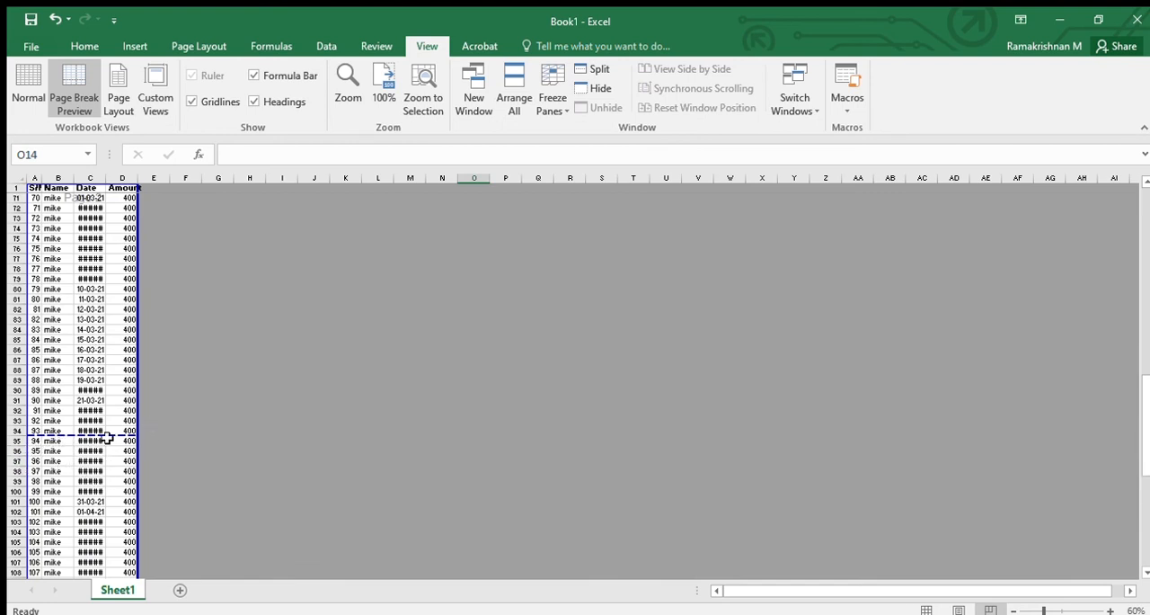
pyautogui.scroll(11, 73, 372)
pyautogui.scroll(2, 73, 373)
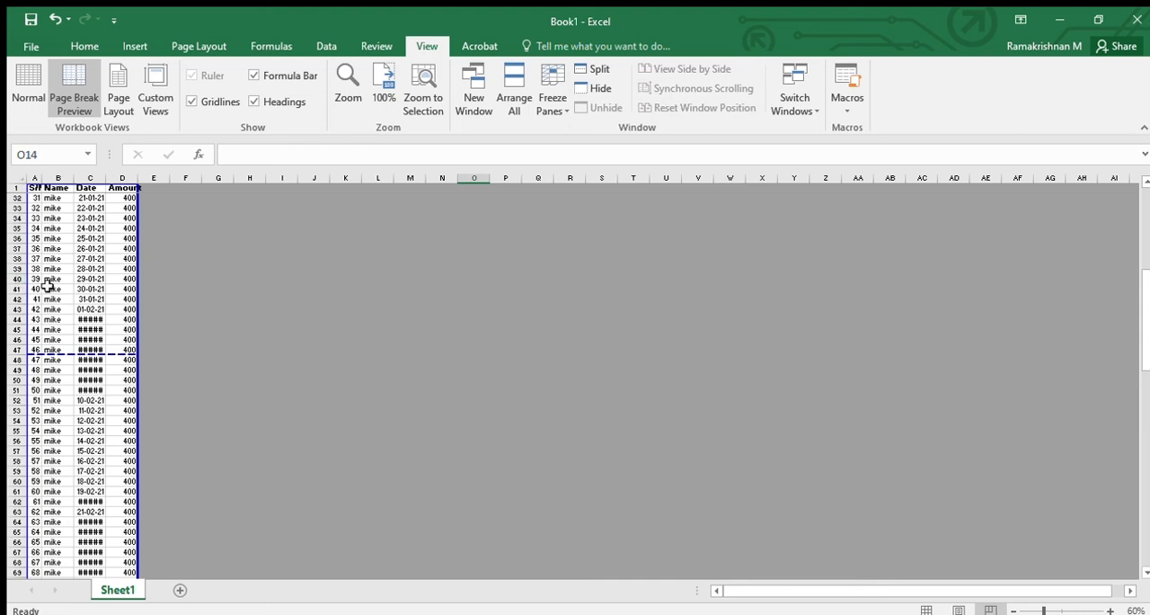
# - Move the first page break up to just below row 40 and check the remaining page breaks
pyautogui.moveTo(85, 361); pyautogui.dragTo(73, 279)
pyautogui.scroll(8, 59, 299)
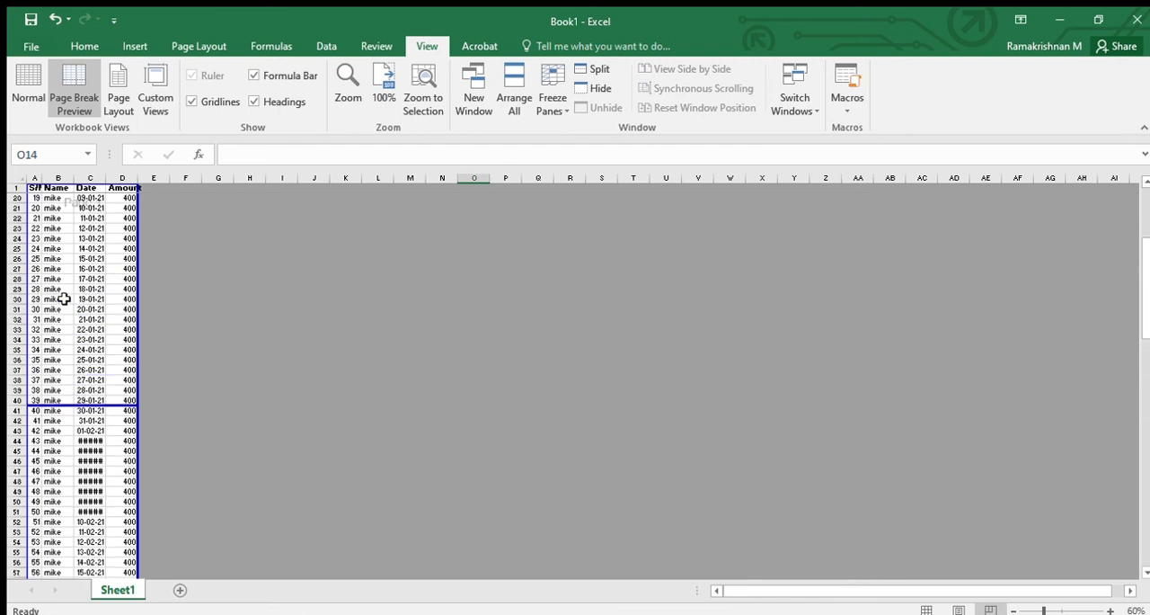
pyautogui.scroll(2, 60, 297)
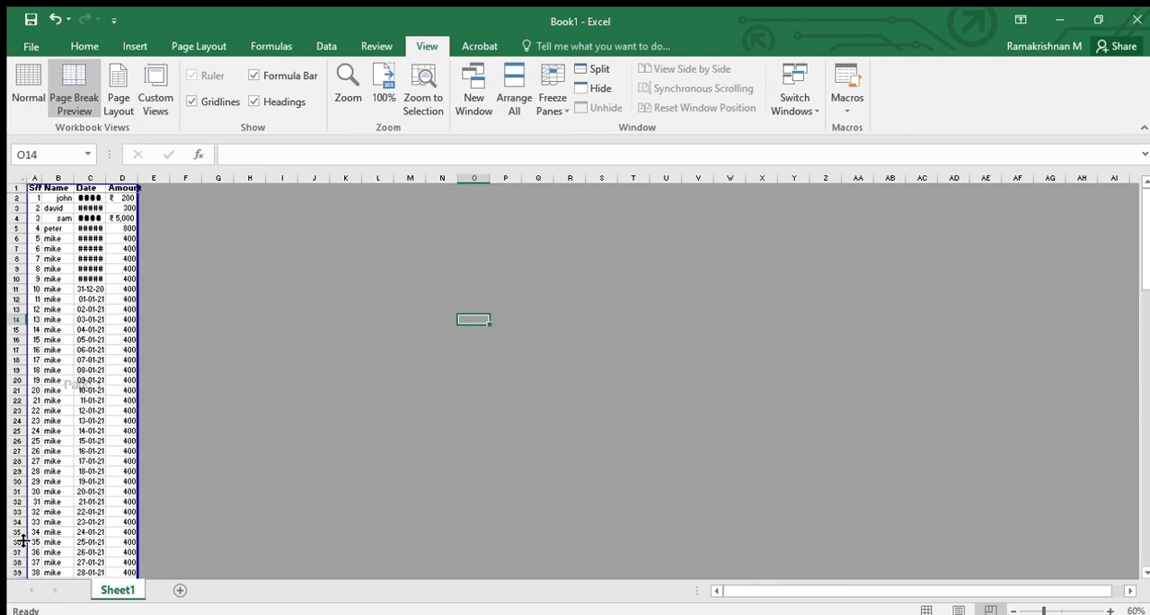
pyautogui.scroll(-3, 27, 526)
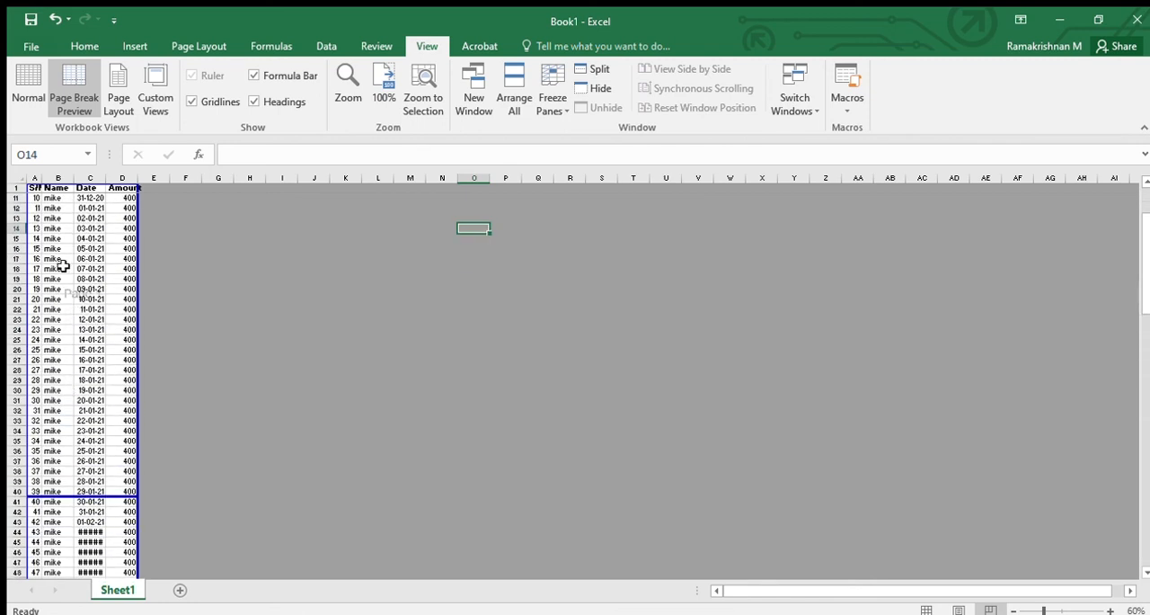
pyautogui.scroll(-20, 129, 423)
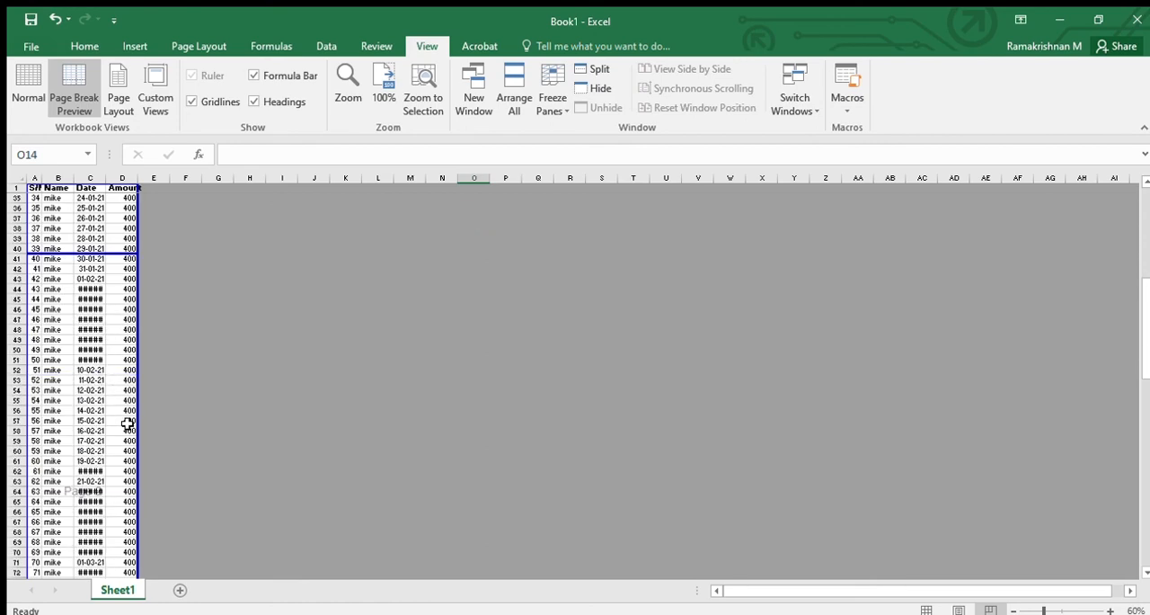
pyautogui.scroll(-10, 108, 434)
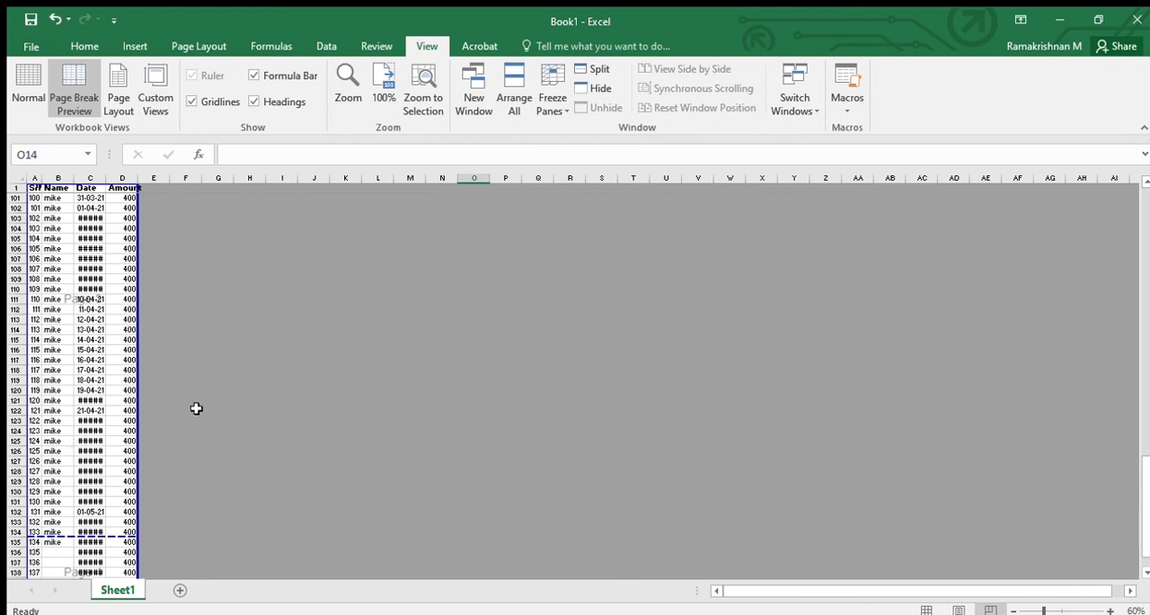
pyautogui.scroll(-3, 93, 450)
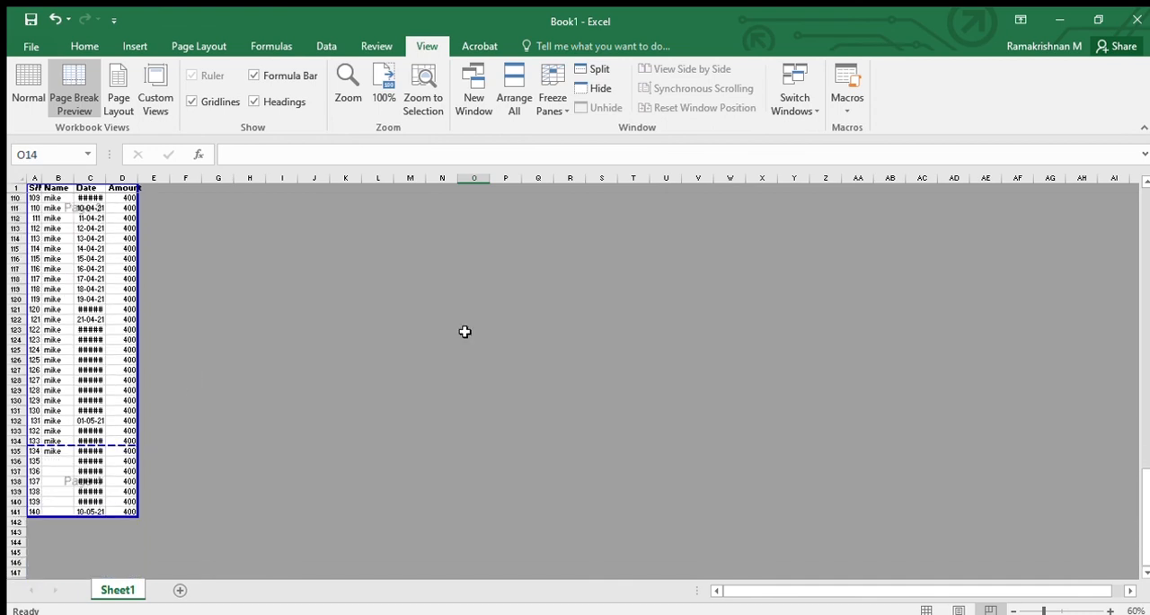